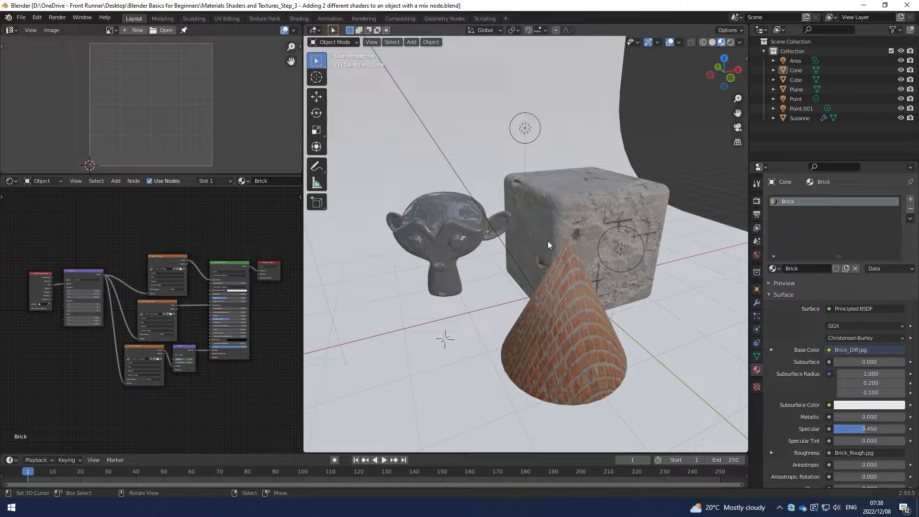
Move the monkey head straight down along the Z axis until it is out of sight beneath the floor.
{"action": "left_click", "coordinate": [439, 224]}
{"action": "key", "text": "g"}
{"action": "key", "text": "z"}
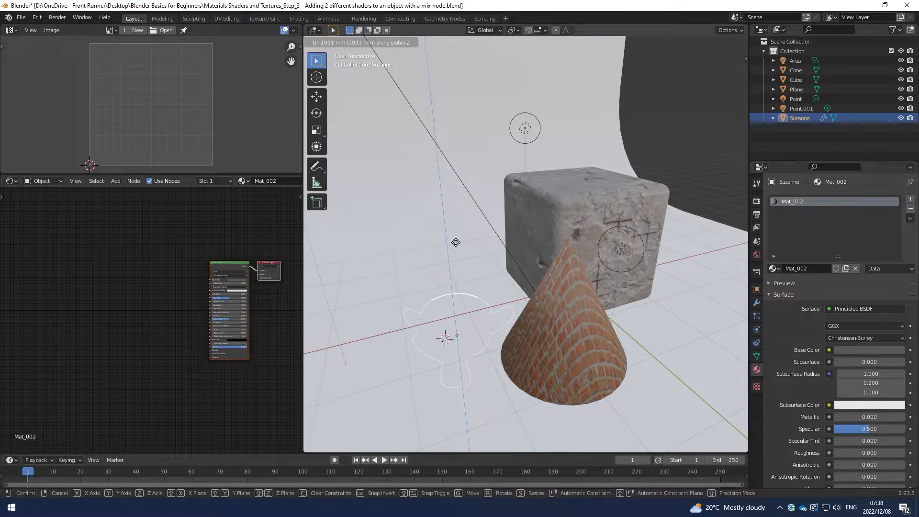
{"action": "left_click", "coordinate": [464, 246]}
Duplicate the cement cube and place the copy about 2.4 m away in the negative X direction.
{"action": "left_click", "coordinate": [553, 215]}
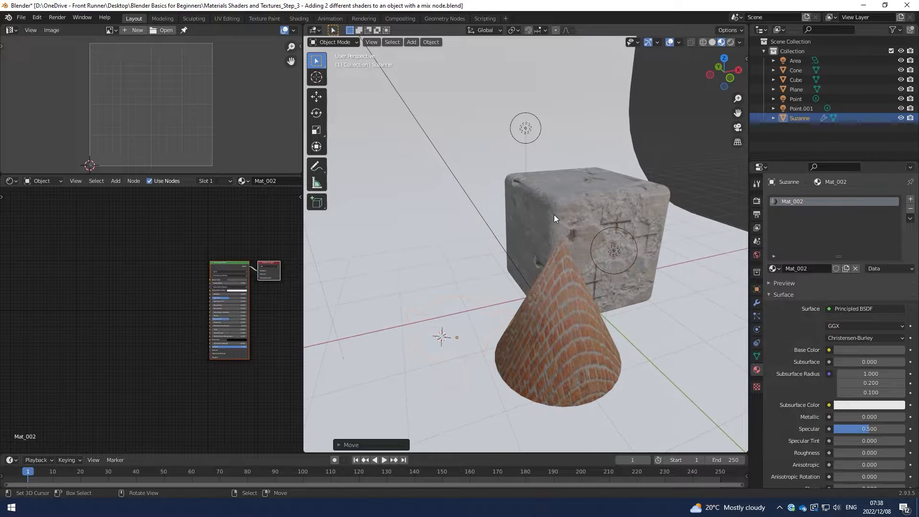
{"action": "key", "text": "shift+d"}
{"action": "key", "text": "x"}
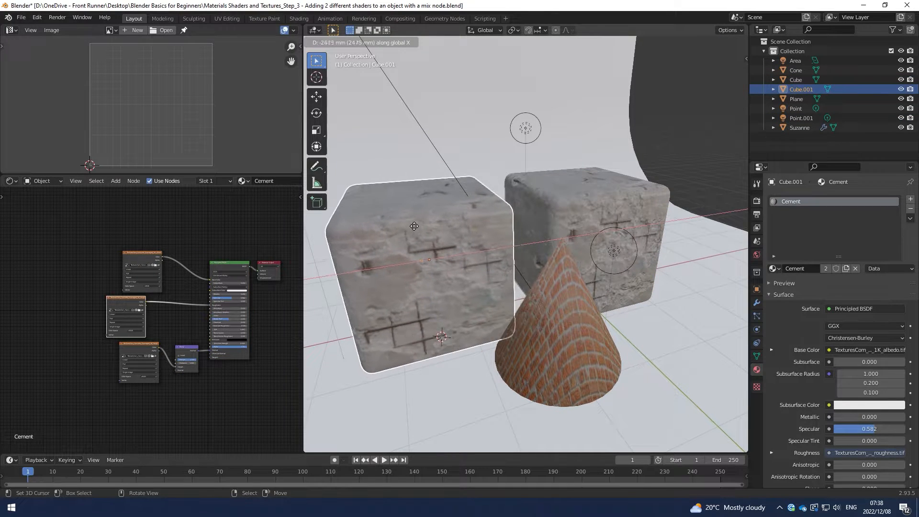
{"action": "left_click", "coordinate": [414, 223]}
{"action": "mouse_move", "coordinate": [433, 221]}
{"action": "middle_mouse_down", "text": "shift"}
{"action": "mouse_move", "coordinate": [476, 218]}
{"action": "mouse_move", "coordinate": [449, 221]}
{"action": "middle_mouse_up", "text": "shift"}
{"action": "scroll", "coordinate": [475, 217], "scroll_direction": "down", "scroll_amount": 1}
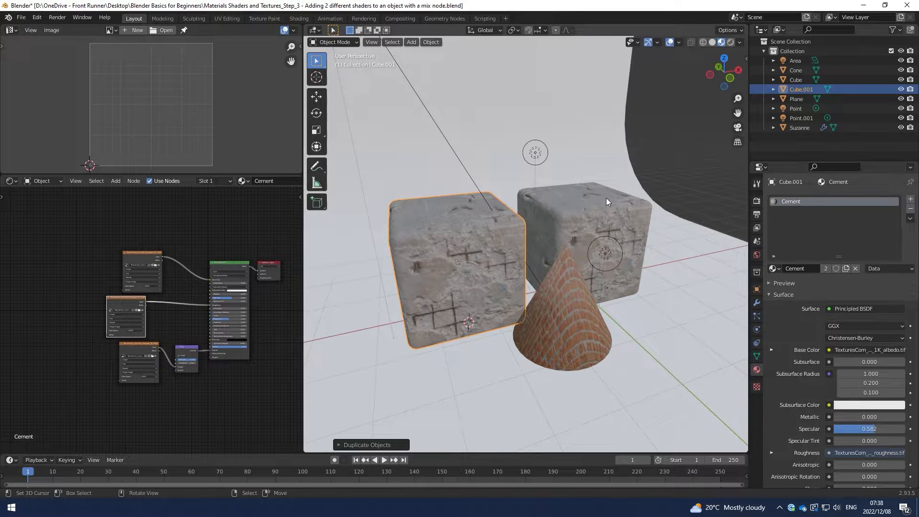
{"action": "middle_click_drag", "start_coordinate": [215, 228], "coordinate": [173, 206]}
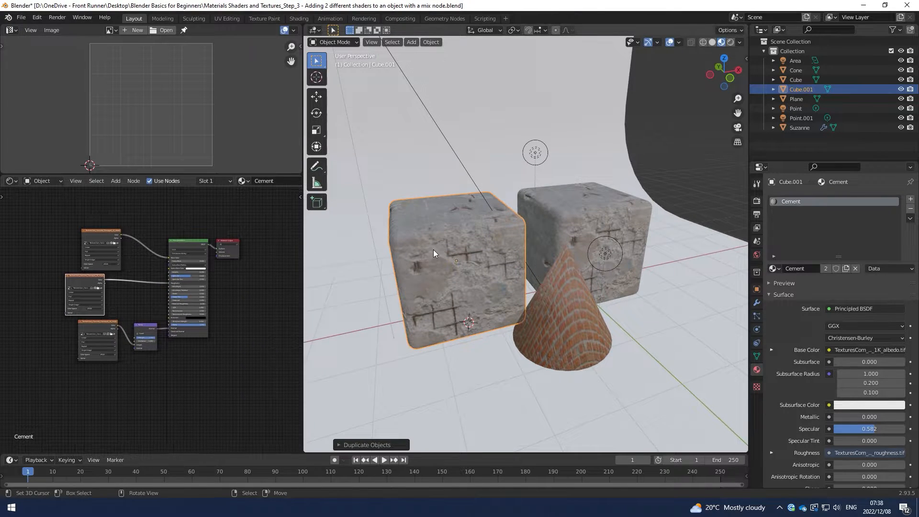
{"action": "middle_click_drag", "start_coordinate": [284, 233], "coordinate": [280, 289]}
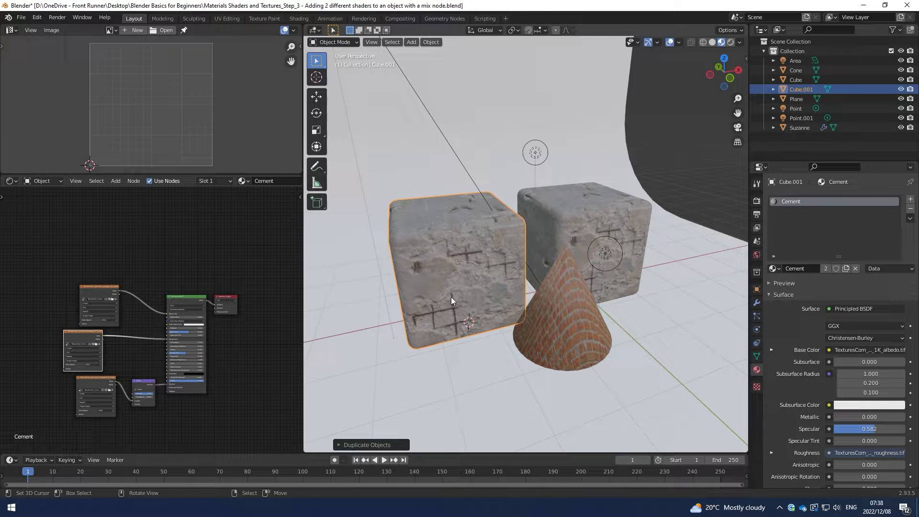
{"action": "middle_click_drag", "start_coordinate": [477, 274], "coordinate": [447, 266]}
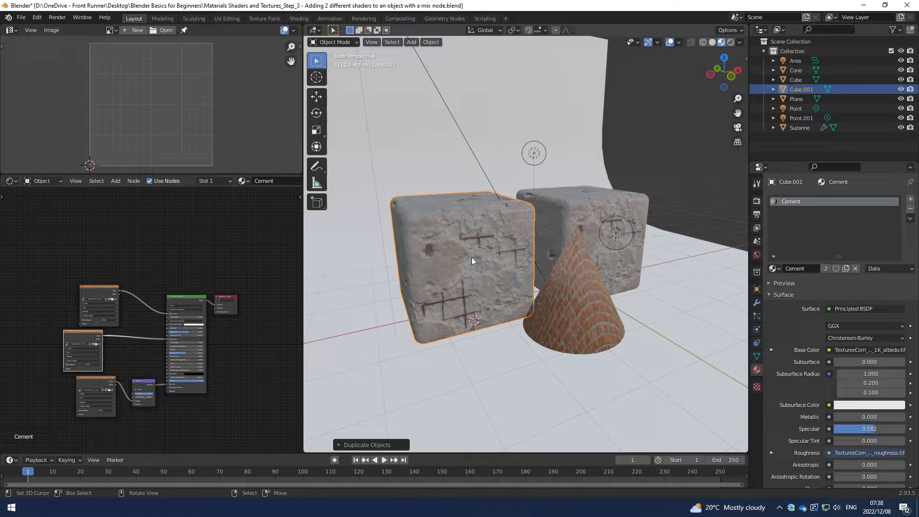
{"action": "middle_click_drag", "start_coordinate": [482, 262], "coordinate": [488, 263]}
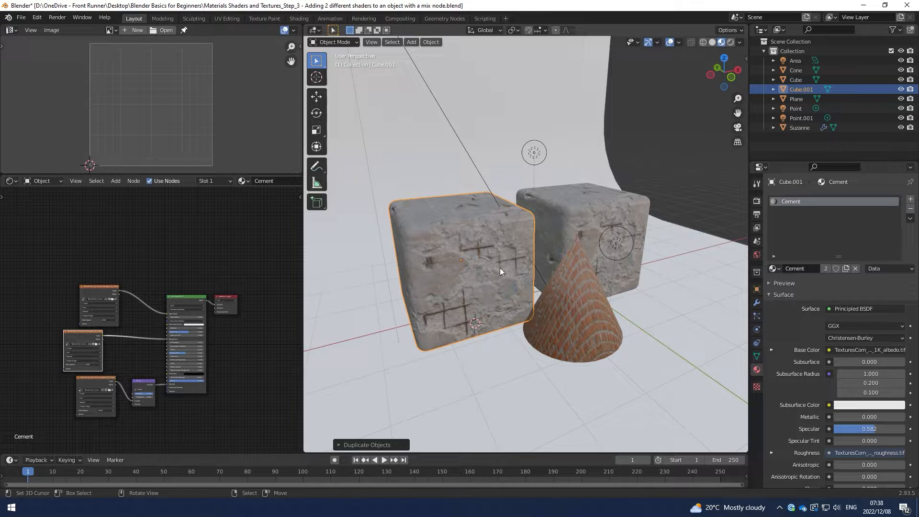
{"action": "middle_click_drag", "start_coordinate": [175, 255], "coordinate": [196, 261]}
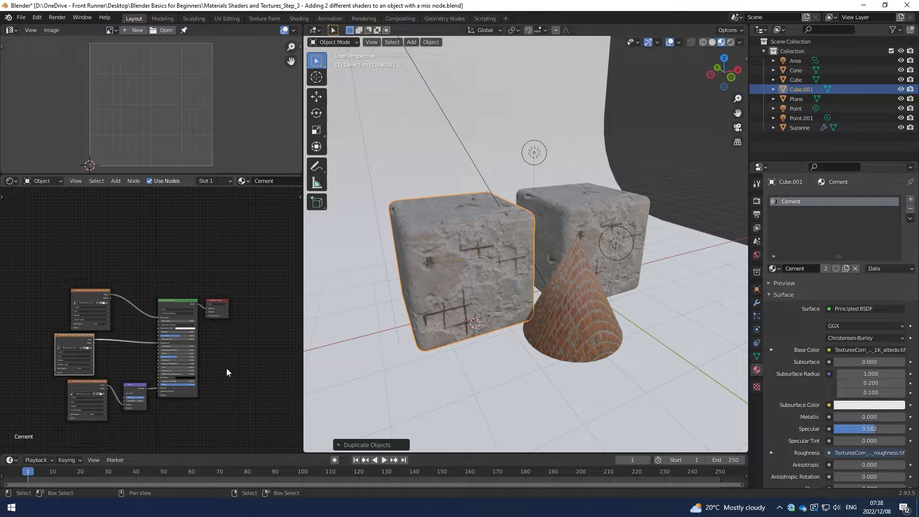
{"action": "middle_click_drag", "start_coordinate": [131, 239], "coordinate": [130, 263]}
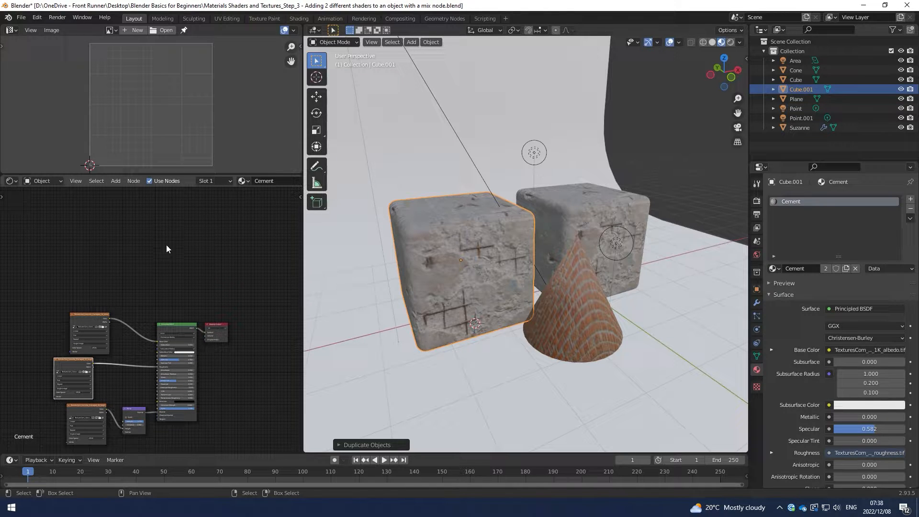
{"action": "mouse_move", "coordinate": [169, 279]}
{"action": "middle_mouse_down"}
{"action": "mouse_move", "coordinate": [176, 230]}
{"action": "mouse_move", "coordinate": [183, 269]}
{"action": "middle_mouse_up"}
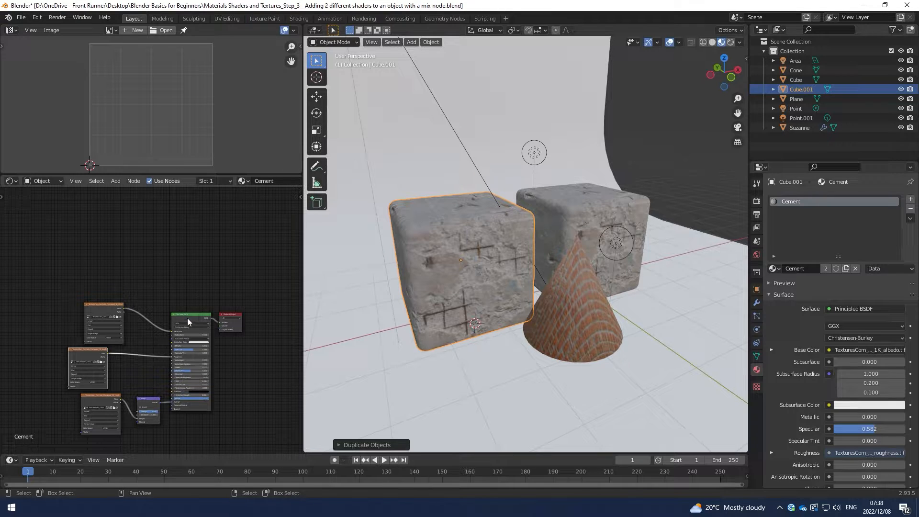
Add a second Principled BSDF node to the Cement material and place it above the existing shader.
{"action": "left_click", "coordinate": [179, 228]}
{"action": "key", "text": "shift+a"}
{"action": "left_click", "coordinate": [179, 228]}
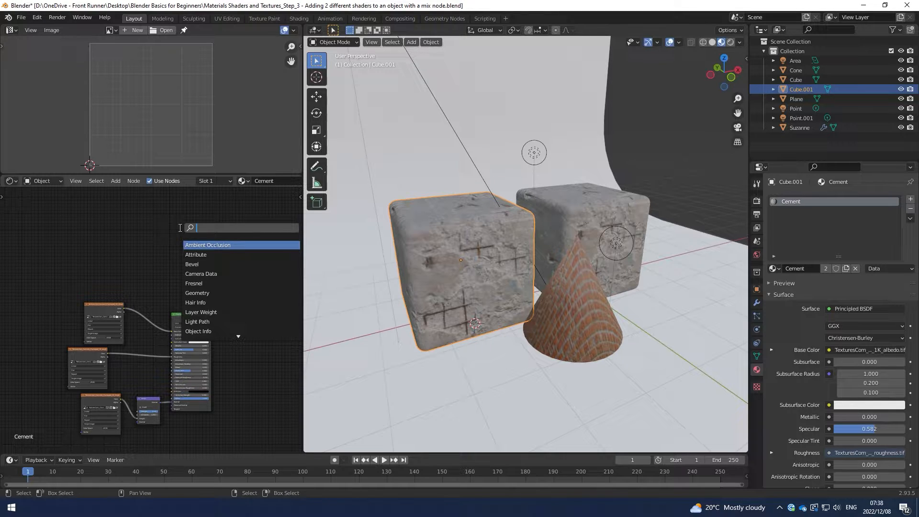
{"action": "type", "text": "sh"}
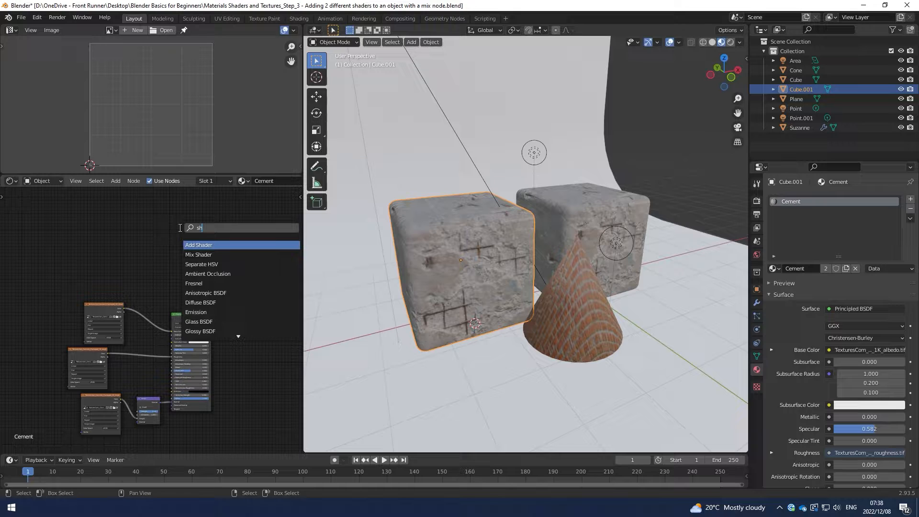
{"action": "key", "text": "BackSpace"}
{"action": "key", "text": "BackSpace"}
{"action": "type", "text": "prin"}
{"action": "key", "text": "Return"}
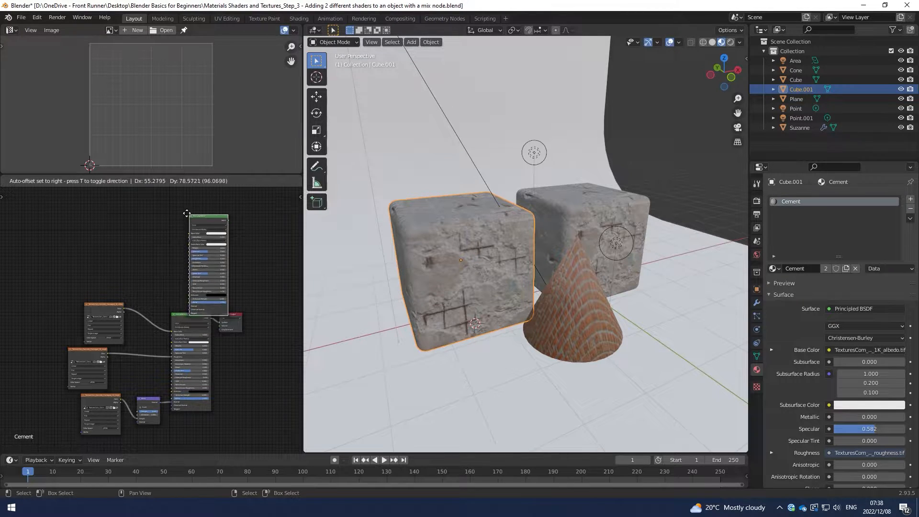
{"action": "left_click", "coordinate": [170, 197]}
{"action": "middle_click_drag", "start_coordinate": [172, 200], "coordinate": [181, 223]}
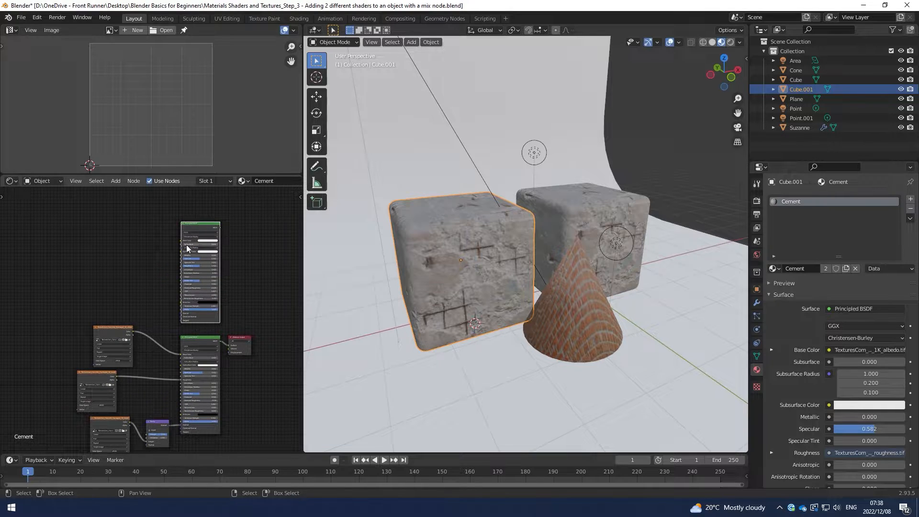
{"action": "scroll", "coordinate": [165, 239], "scroll_direction": "down", "scroll_amount": 1}
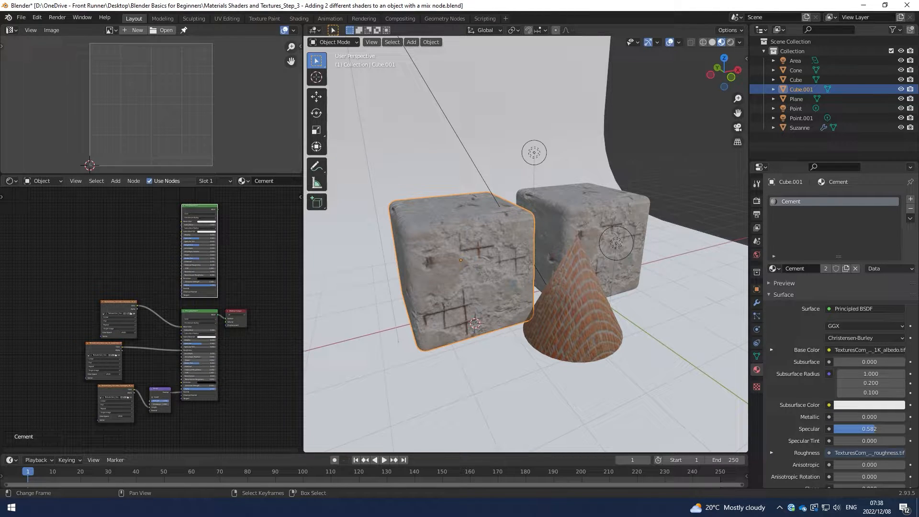
Add an Image Texture node beside the new Principled BSDF node.
{"action": "mouse_move", "coordinate": [81, 508]}
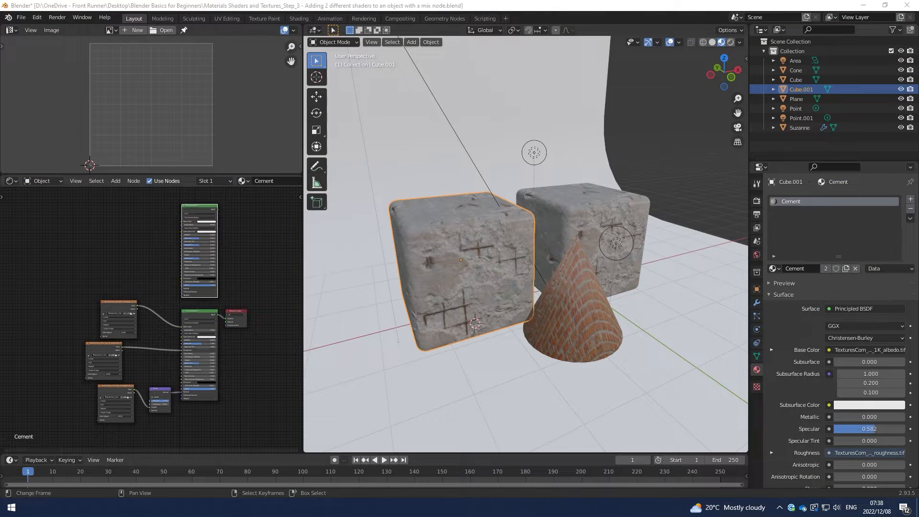
{"action": "key", "text": "shift+a"}
{"action": "left_click", "coordinate": [128, 245]}
{"action": "type", "text": "text"}
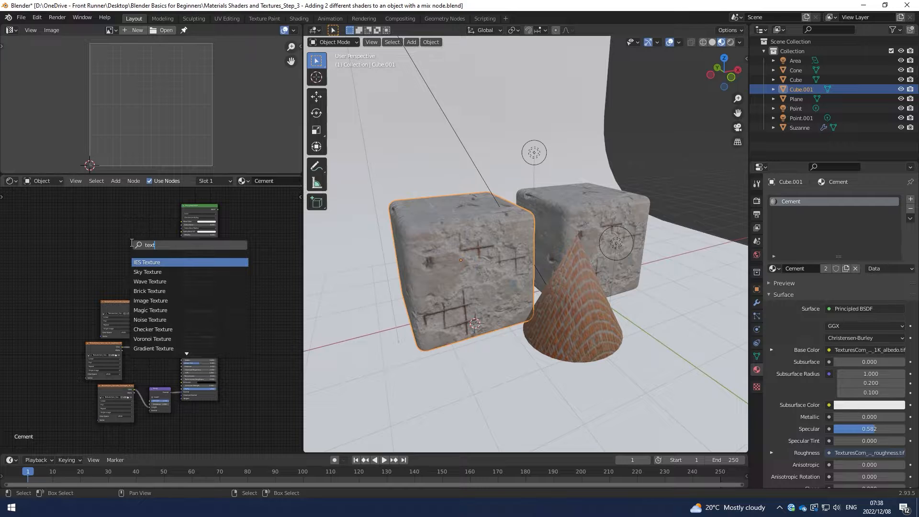
{"action": "key", "text": "Down"}
{"action": "key", "text": "Down"}
{"action": "key", "text": "Down"}
{"action": "key", "text": "Down"}
{"action": "key", "text": "Return"}
{"action": "left_click", "coordinate": [138, 256]}
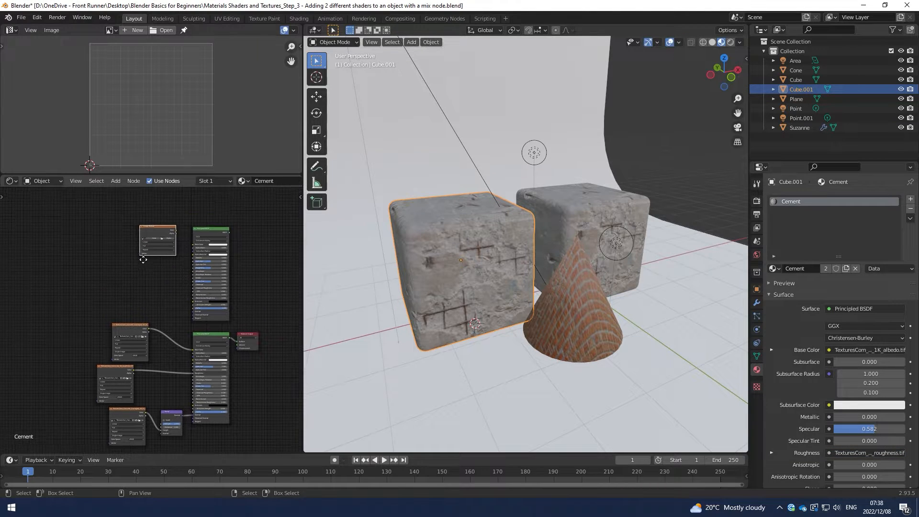
Assign Brick_Diff.jpg to the new Image Texture node and connect its Color output to the new Principled BSDF's Base Color.
{"action": "scroll", "coordinate": [142, 218], "scroll_direction": "up", "scroll_amount": 4}
{"action": "left_click", "coordinate": [117, 255]}
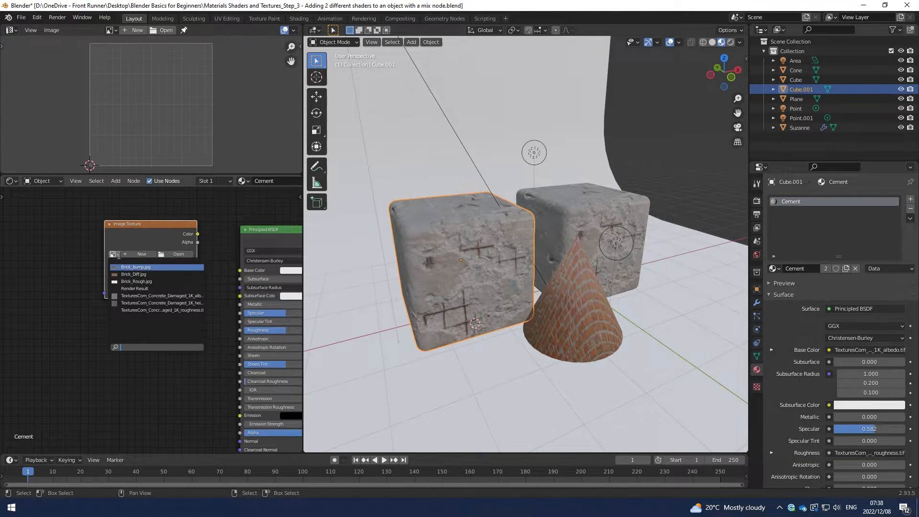
{"action": "left_click", "coordinate": [130, 243]}
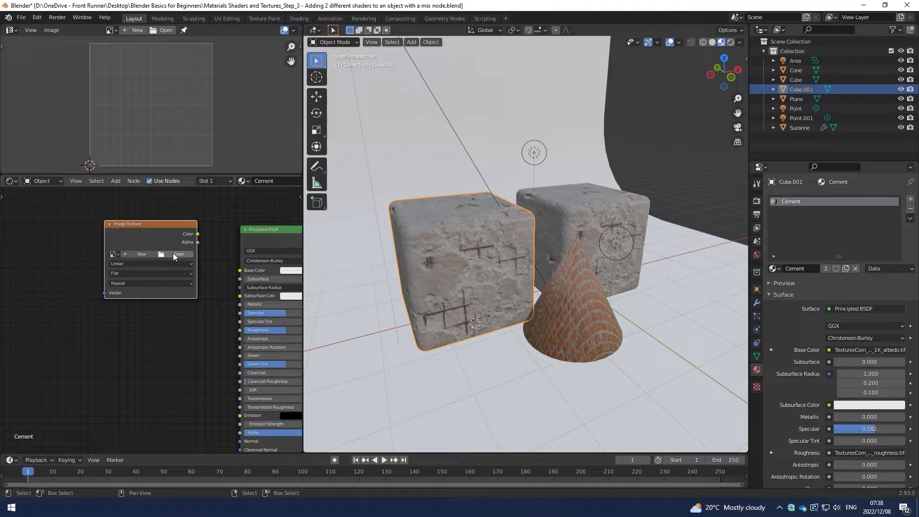
{"action": "left_click", "coordinate": [113, 255]}
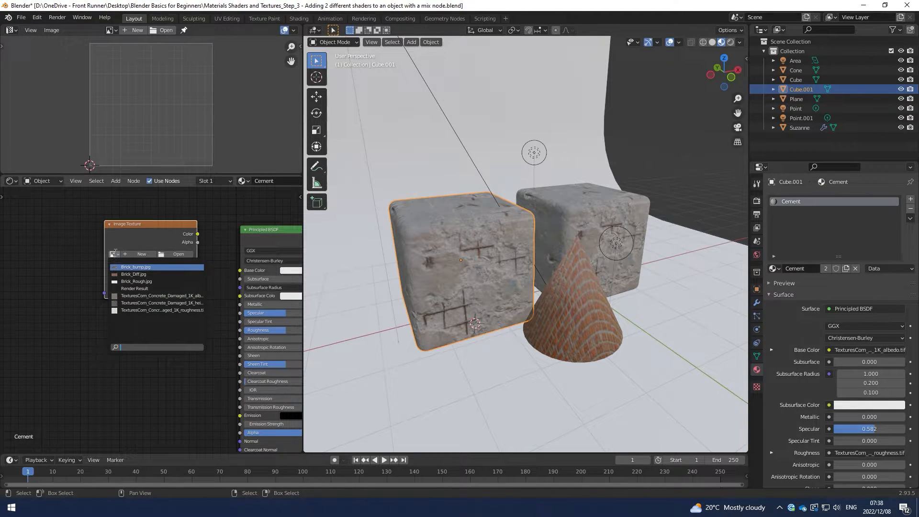
{"action": "left_click", "coordinate": [134, 272]}
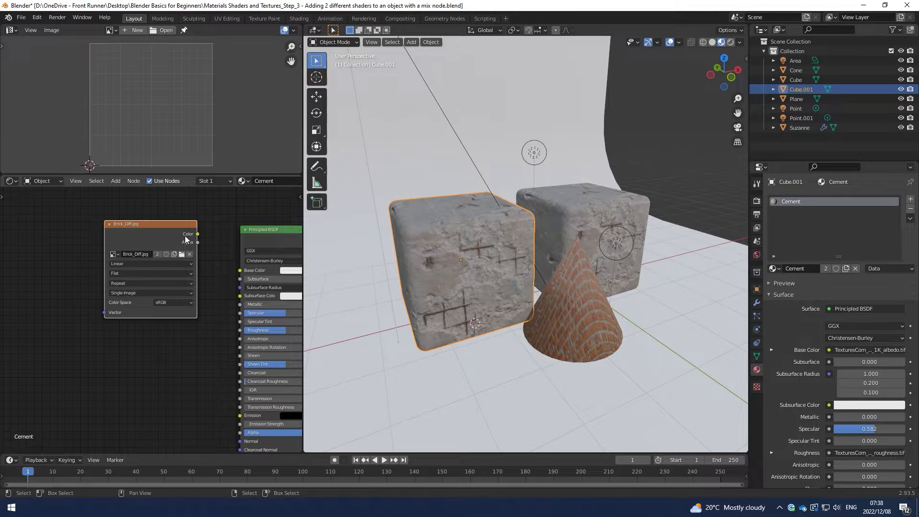
{"action": "left_click_drag", "start_coordinate": [198, 234], "coordinate": [239, 270]}
{"action": "scroll", "coordinate": [225, 281], "scroll_direction": "down", "scroll_amount": 2}
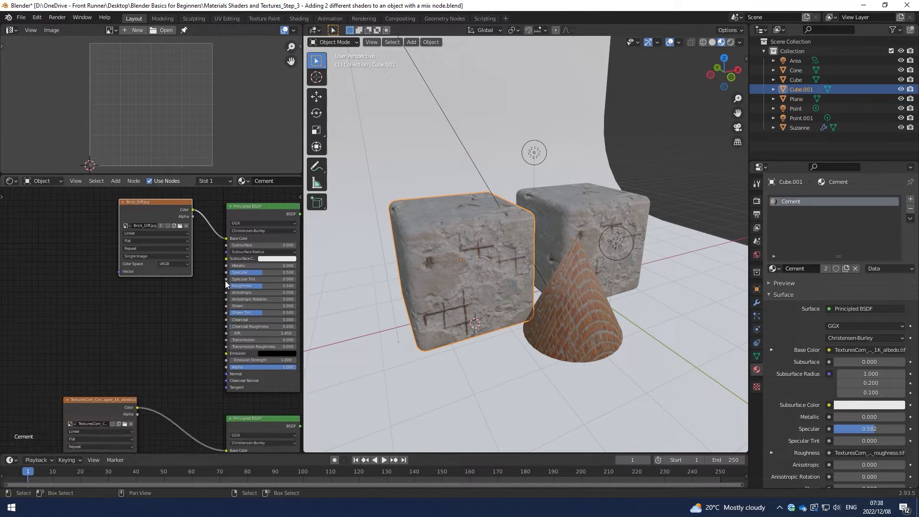
Move the Brick_Diff.jpg texture node farther from its shader and place a duplicate of it just below.
{"action": "scroll", "coordinate": [156, 214], "scroll_direction": "down", "scroll_amount": 3}
{"action": "key", "text": "g"}
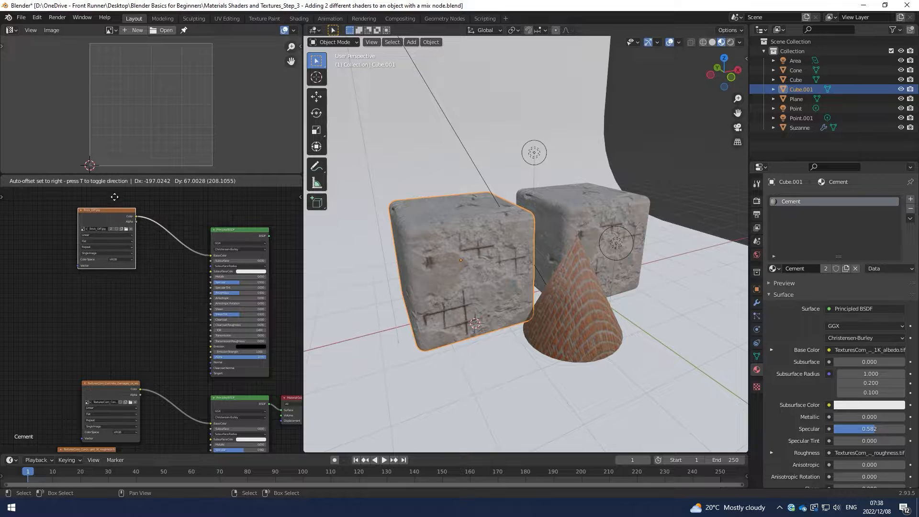
{"action": "left_click", "coordinate": [113, 197]}
{"action": "key", "text": "shift+d"}
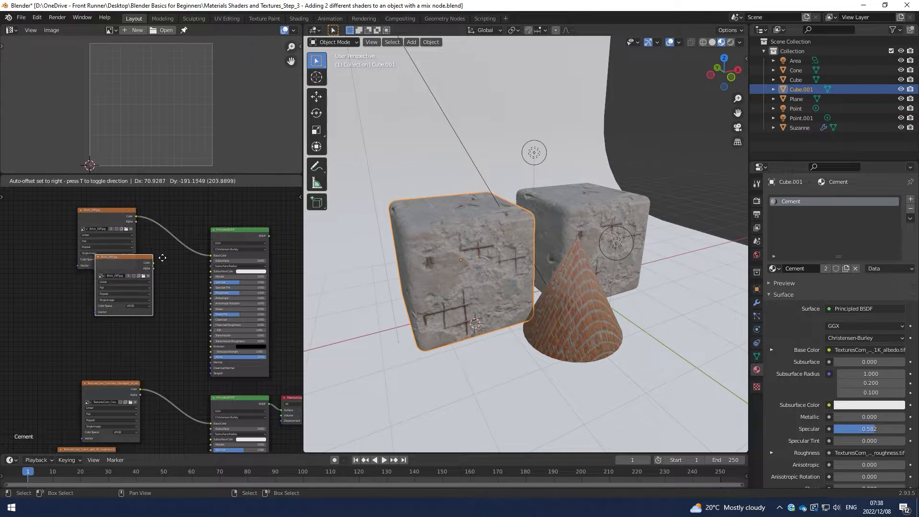
{"action": "left_click", "coordinate": [166, 274]}
Assign Brick_Rough.jpg to the duplicated texture node and connect its Color output to the new Principled BSDF's Roughness.
{"action": "scroll", "coordinate": [171, 273], "scroll_direction": "up", "scroll_amount": 3}
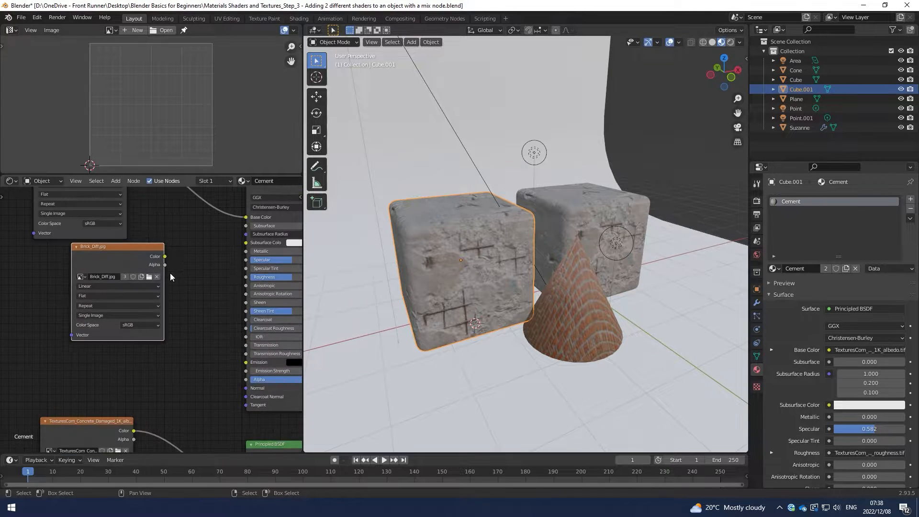
{"action": "left_click", "coordinate": [81, 277]}
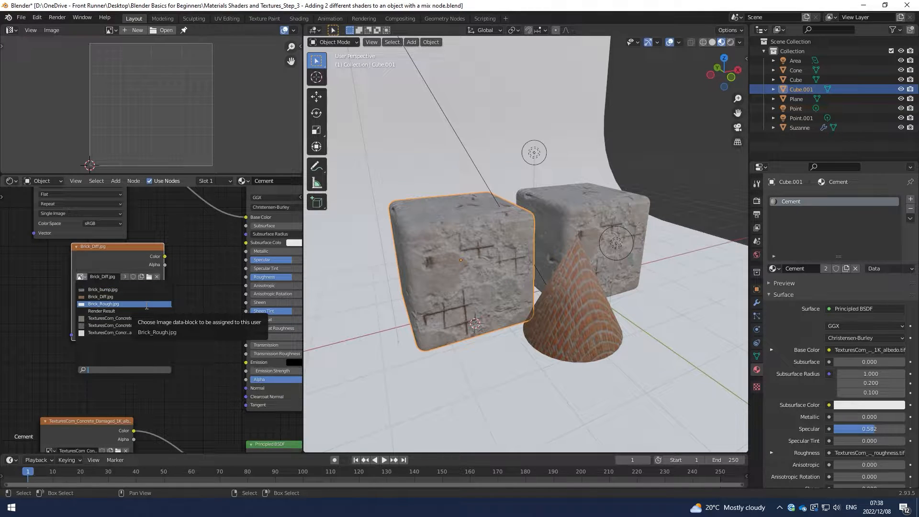
{"action": "left_click", "coordinate": [127, 304]}
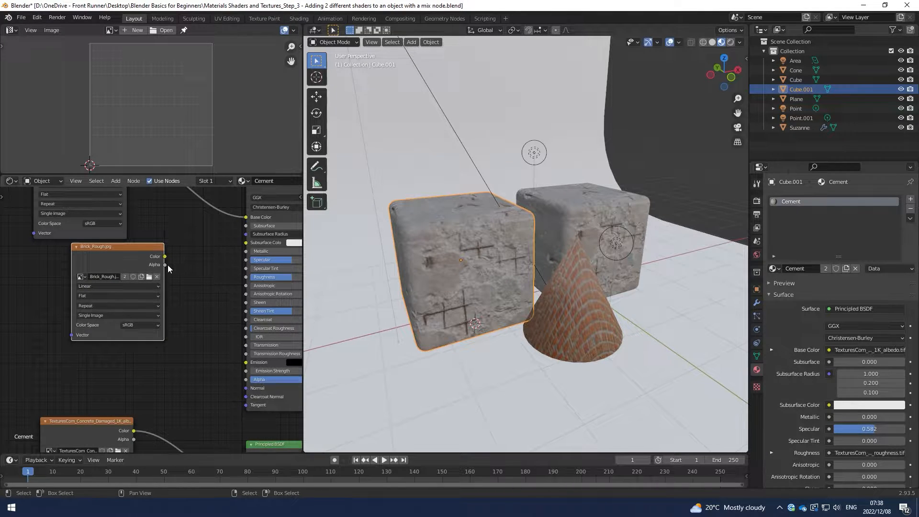
{"action": "left_click_drag", "start_coordinate": [165, 256], "coordinate": [248, 279]}
{"action": "scroll", "coordinate": [193, 268], "scroll_direction": "down", "scroll_amount": 5}
{"action": "left_click_drag", "start_coordinate": [50, 218], "coordinate": [137, 309]}
{"action": "left_click", "coordinate": [136, 265]}
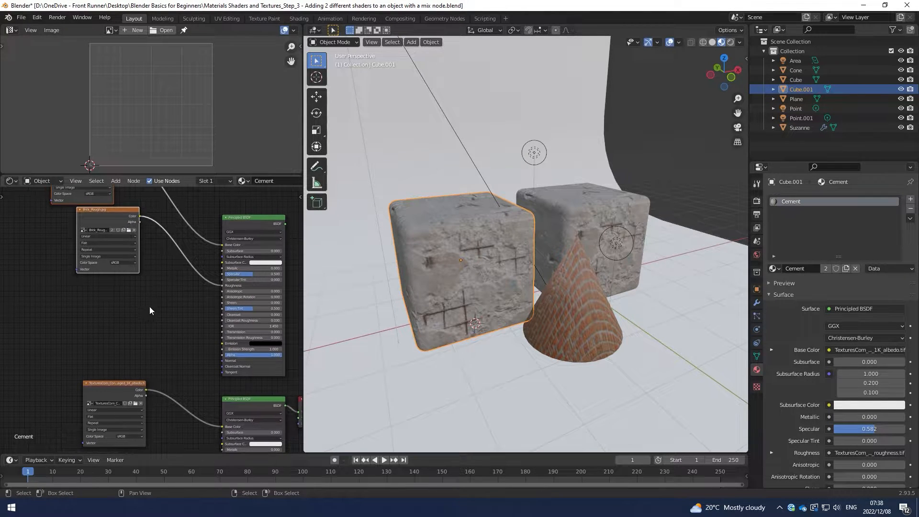
Add a Bump node and connect its Normal output to the Normal input of the new Principled BSDF.
{"action": "key", "text": "shift+a"}
{"action": "left_click", "coordinate": [160, 330]}
{"action": "type", "text": "bump"}
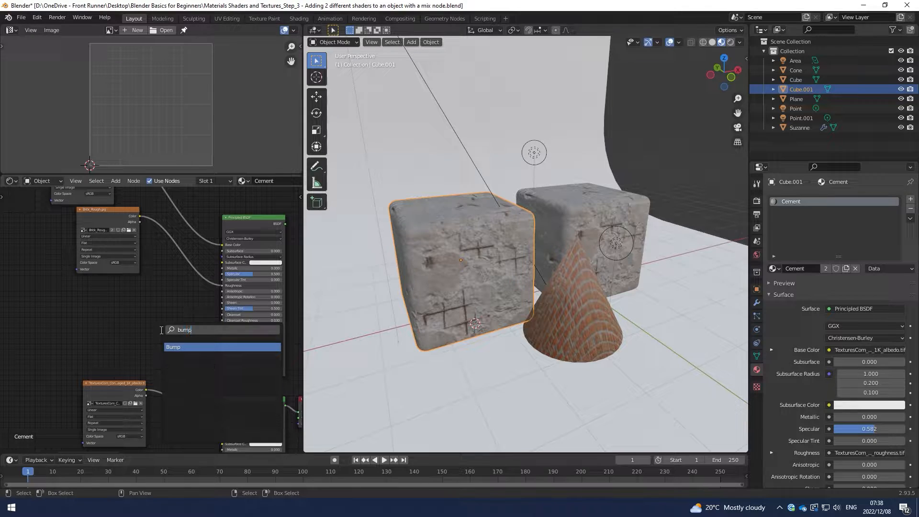
{"action": "key", "text": "Return"}
{"action": "left_click", "coordinate": [159, 330]}
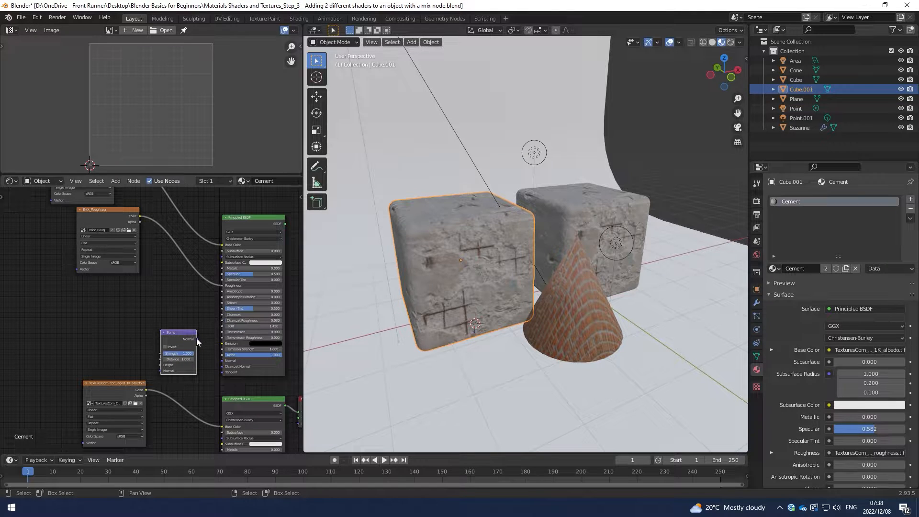
{"action": "scroll", "coordinate": [165, 312], "scroll_direction": "up", "scroll_amount": 1}
Duplicate the Brick_Rough.jpg texture node below, assign Brick_bump.jpg to the copy, and connect its Color output to the Bump node's Height.
{"action": "left_click", "coordinate": [123, 246]}
{"action": "key", "text": "shift+d"}
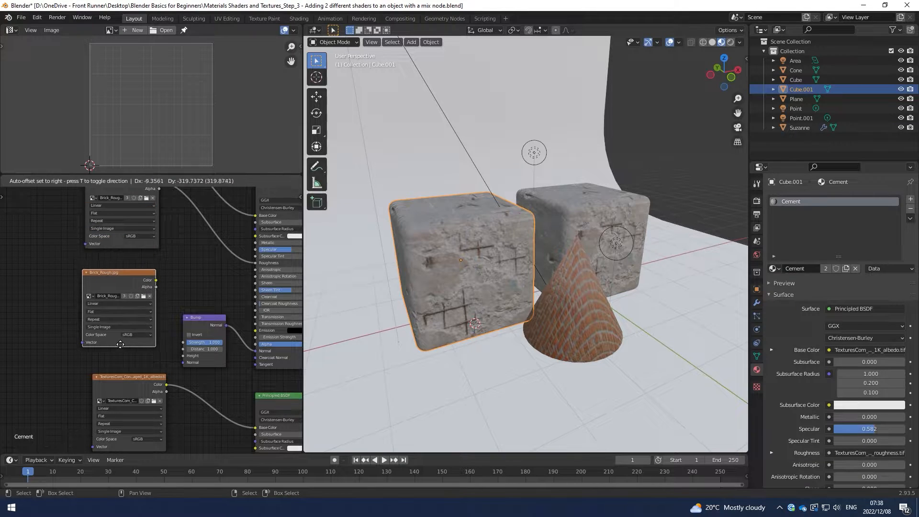
{"action": "left_click", "coordinate": [121, 353]}
{"action": "left_click", "coordinate": [91, 296]}
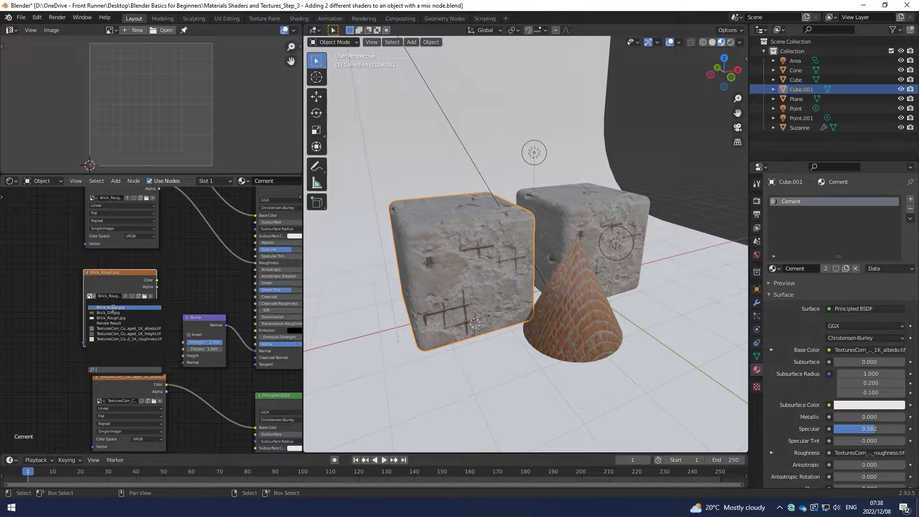
{"action": "left_click", "coordinate": [111, 308]}
{"action": "left_click_drag", "start_coordinate": [158, 280], "coordinate": [183, 357]}
Move the brick Principled BSDF node up, farther from the cement Principled BSDF node.
{"action": "scroll", "coordinate": [192, 291], "scroll_direction": "down", "scroll_amount": 2}
{"action": "scroll", "coordinate": [200, 283], "scroll_direction": "down", "scroll_amount": 4}
{"action": "middle_click_drag", "start_coordinate": [200, 283], "coordinate": [126, 291]}
{"action": "left_click_drag", "start_coordinate": [188, 232], "coordinate": [145, 310]}
{"action": "key", "text": "g"}
{"action": "left_click", "coordinate": [216, 277]}
{"action": "scroll", "coordinate": [205, 291], "scroll_direction": "down", "scroll_amount": 3}
{"action": "middle_click_drag", "start_coordinate": [218, 289], "coordinate": [250, 279]}
{"action": "scroll", "coordinate": [214, 297], "scroll_direction": "up", "scroll_amount": 2}
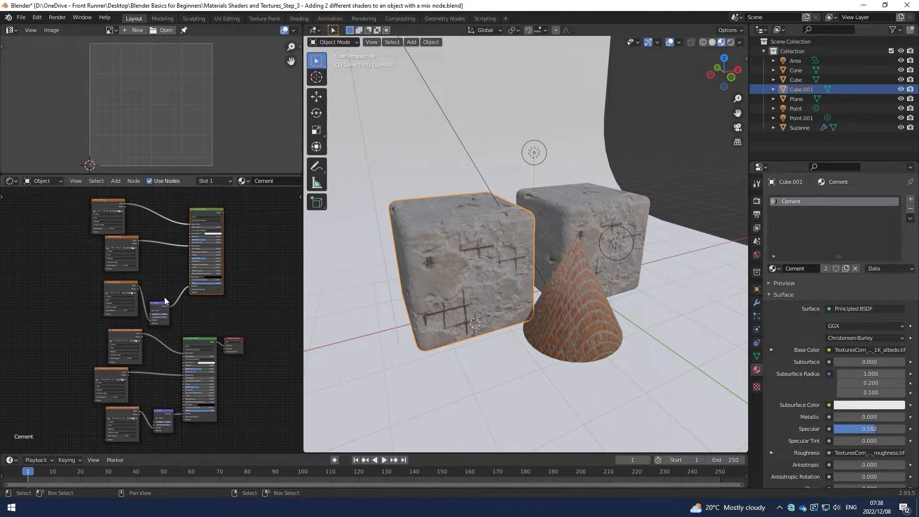
Move the three brick texture nodes and their Bump node up together, closer in line with the brick Principled BSDF.
{"action": "left_click_drag", "start_coordinate": [60, 201], "coordinate": [158, 310]}
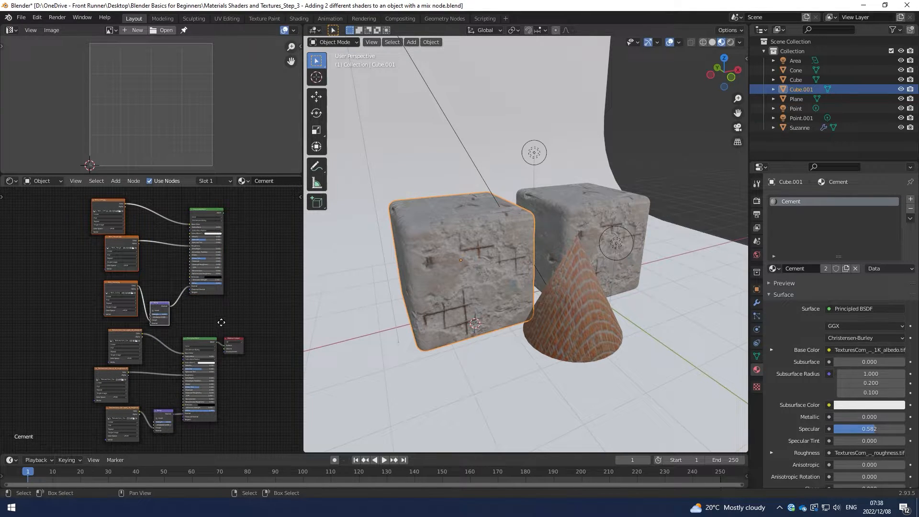
{"action": "key", "text": "g"}
{"action": "left_click", "coordinate": [216, 303]}
{"action": "middle_click_drag", "start_coordinate": [225, 312], "coordinate": [235, 287]}
{"action": "scroll", "coordinate": [212, 312], "scroll_direction": "down", "scroll_amount": 3}
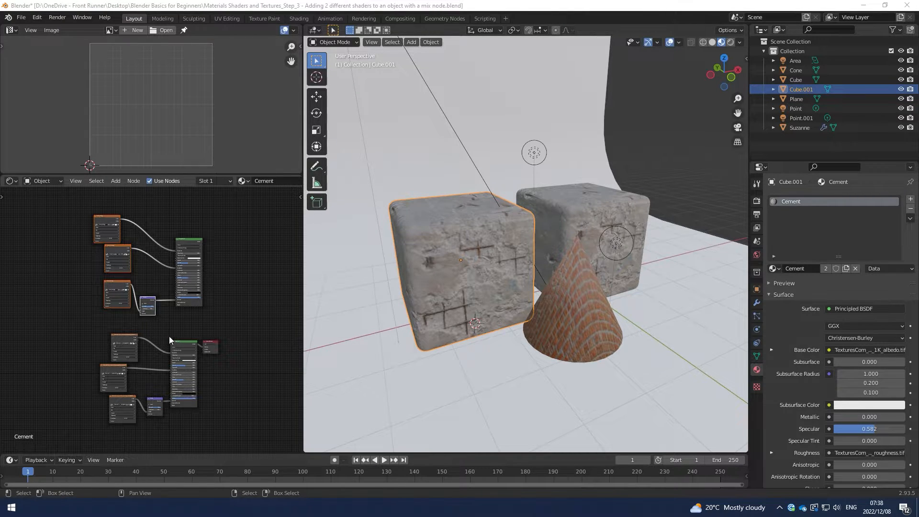
Move the Material Output node farther away from the cement Principled BSDF.
{"action": "scroll", "coordinate": [433, 263], "scroll_direction": "up", "scroll_amount": 4}
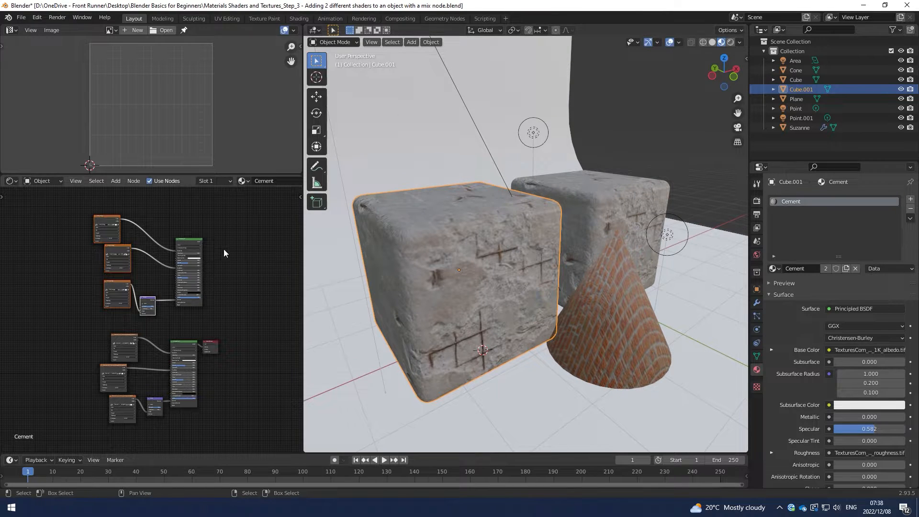
{"action": "scroll", "coordinate": [263, 271], "scroll_direction": "up", "scroll_amount": 5}
{"action": "scroll", "coordinate": [253, 337], "scroll_direction": "up", "scroll_amount": 3}
{"action": "left_click", "coordinate": [220, 349]}
{"action": "key", "text": "g"}
{"action": "left_click", "coordinate": [263, 338]}
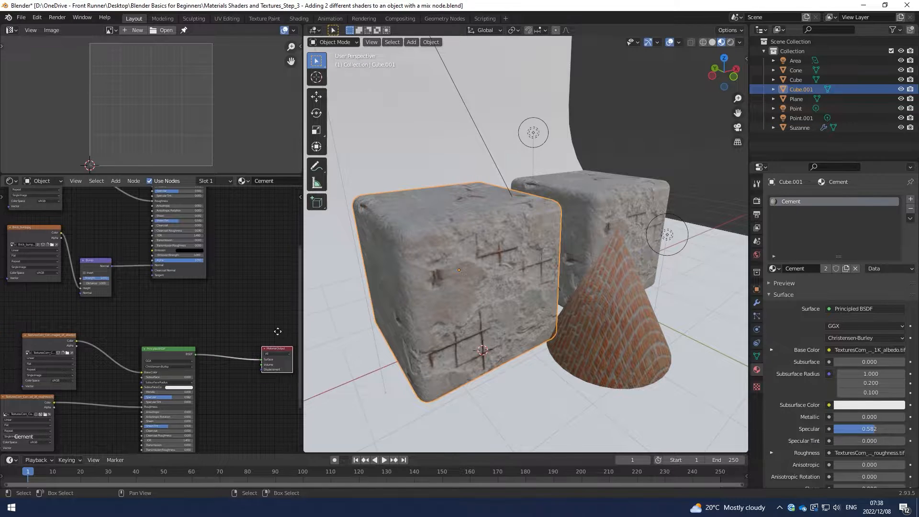
Duplicate the Material Output node beside the brick Principled BSDF and connect the brick BSDF output to its Surface input.
{"action": "scroll", "coordinate": [225, 372], "scroll_direction": "down", "scroll_amount": 2}
{"action": "key", "text": "shift+d"}
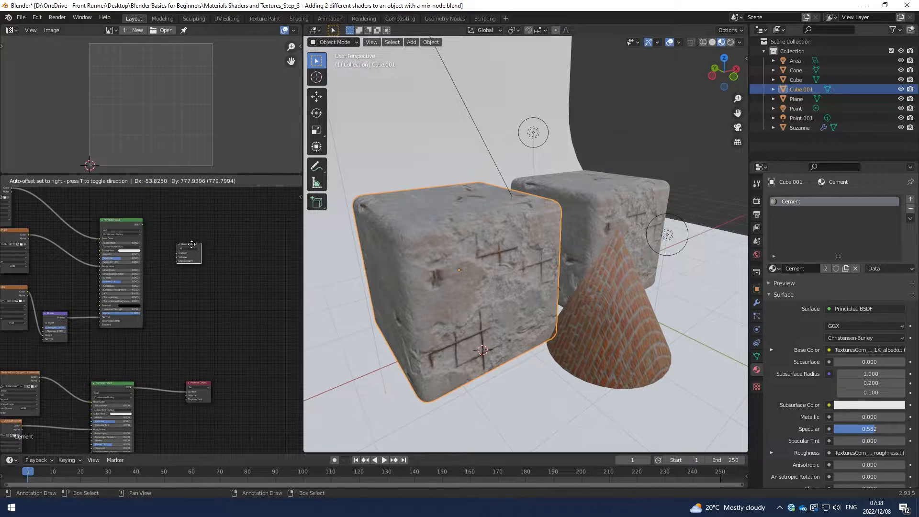
{"action": "left_click", "coordinate": [186, 228]}
{"action": "left_click_drag", "start_coordinate": [142, 224], "coordinate": [172, 235]}
{"action": "key", "text": "Home"}
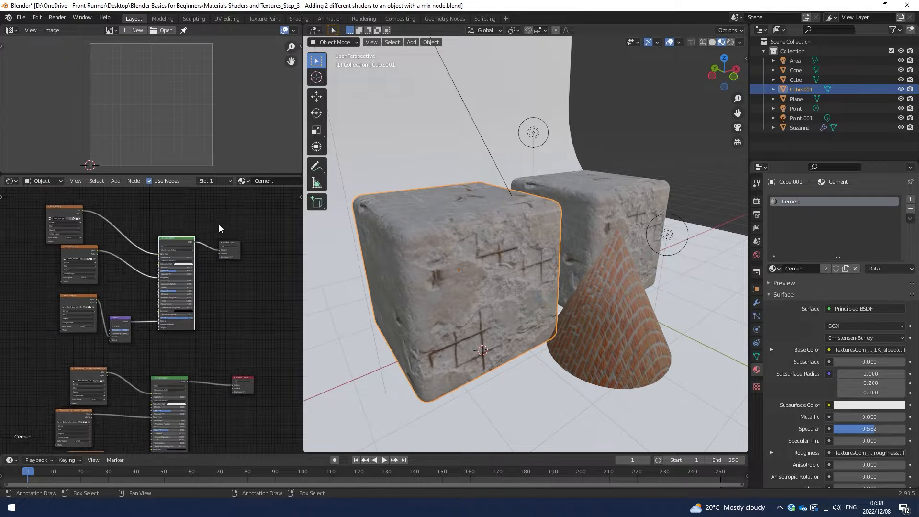
Preview the brick and cement Principled BSDF shaders alternately on the cube, finishing on the cement shader.
{"action": "left_click", "coordinate": [177, 242], "text": "ctrl+shift"}
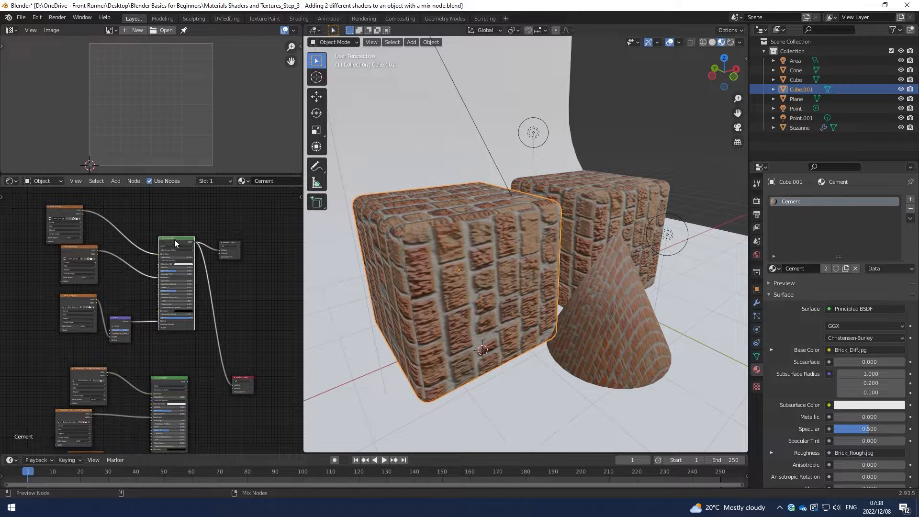
{"action": "left_click", "coordinate": [163, 381], "text": "ctrl+shift"}
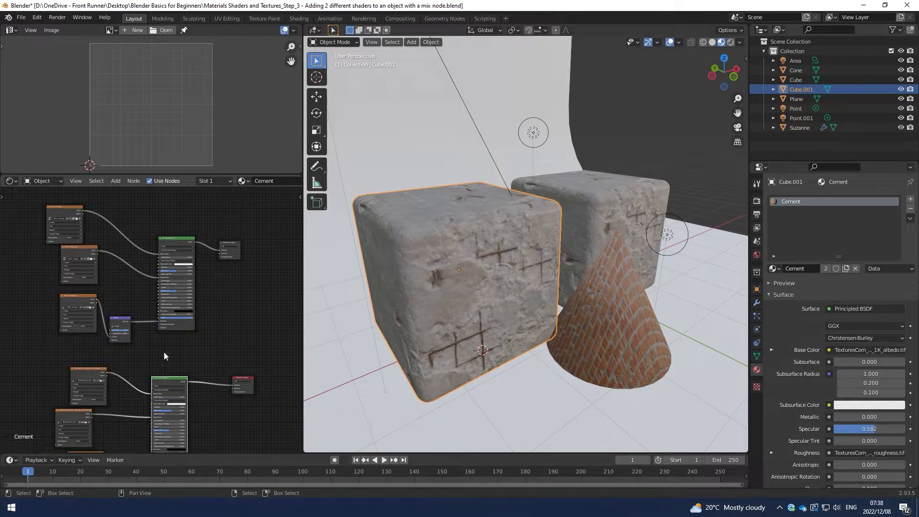
{"action": "left_click", "coordinate": [168, 240], "text": "ctrl+shift"}
{"action": "left_click", "coordinate": [165, 383], "text": "ctrl+shift"}
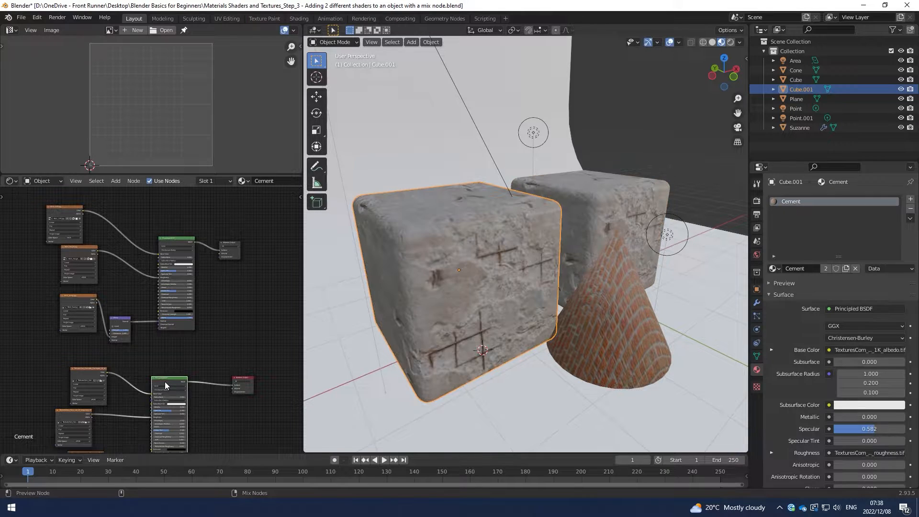
{"action": "left_click", "coordinate": [177, 239], "text": "ctrl+shift"}
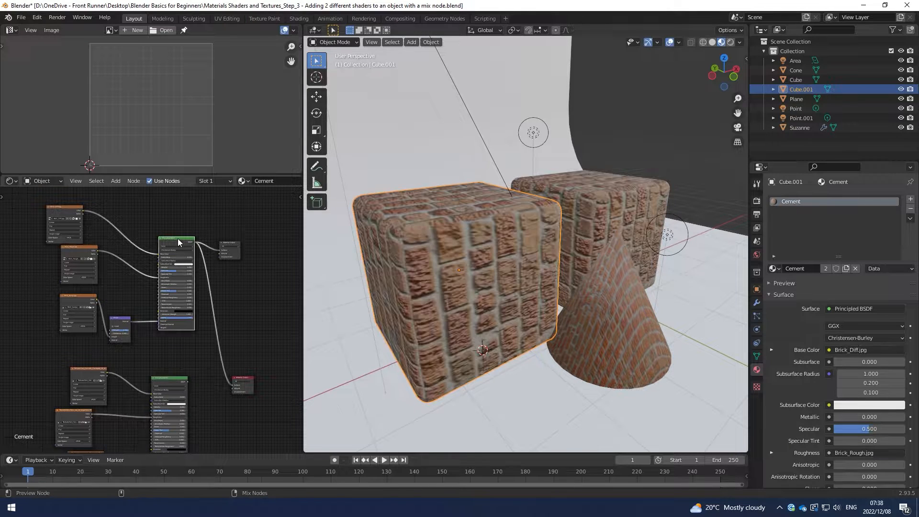
{"action": "left_click", "coordinate": [171, 381], "text": "ctrl+shift"}
Save the blend file under its existing name.
{"action": "scroll", "coordinate": [215, 359], "scroll_direction": "down", "scroll_amount": 2}
{"action": "key", "text": "ctrl+s"}
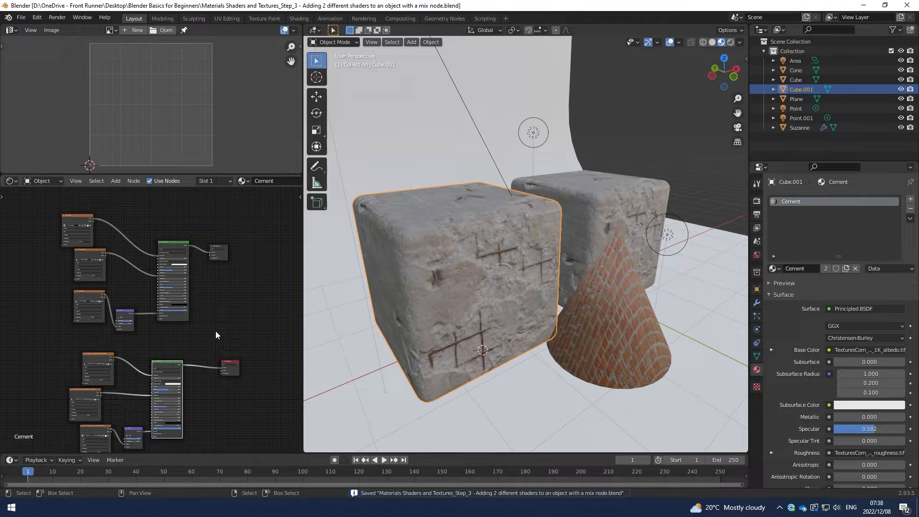
{"action": "middle_click_drag", "start_coordinate": [219, 324], "coordinate": [231, 305]}
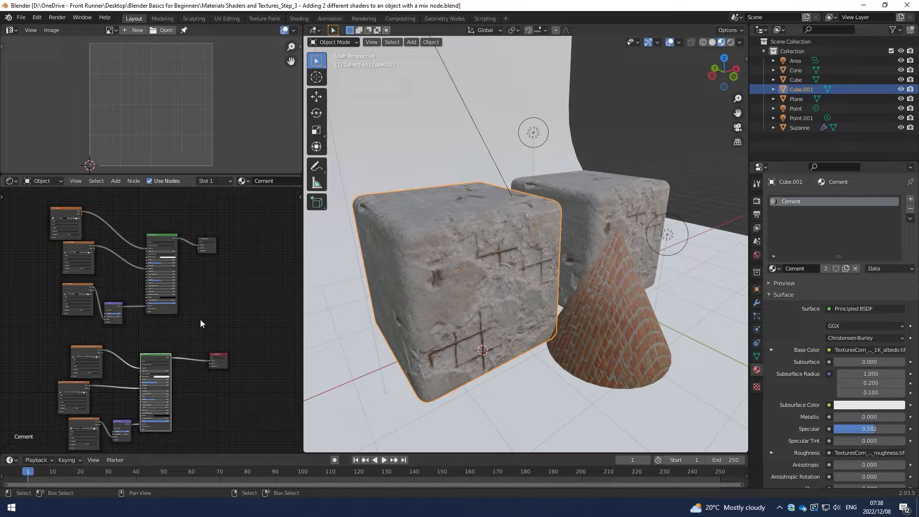
Switch to the Blender Basics for Beginners folder and examine the image TexturesCom_Overlay_Grunge_512_overlay copy.tif in the image viewer.
{"action": "left_click", "coordinate": [58, 508]}
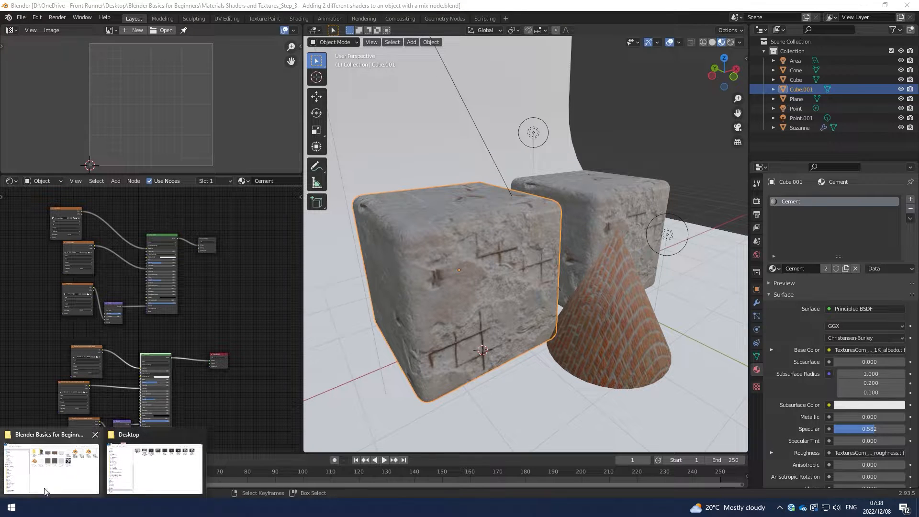
{"action": "left_click", "coordinate": [51, 468]}
{"action": "left_click", "coordinate": [579, 215]}
{"action": "double_click", "coordinate": [580, 216]}
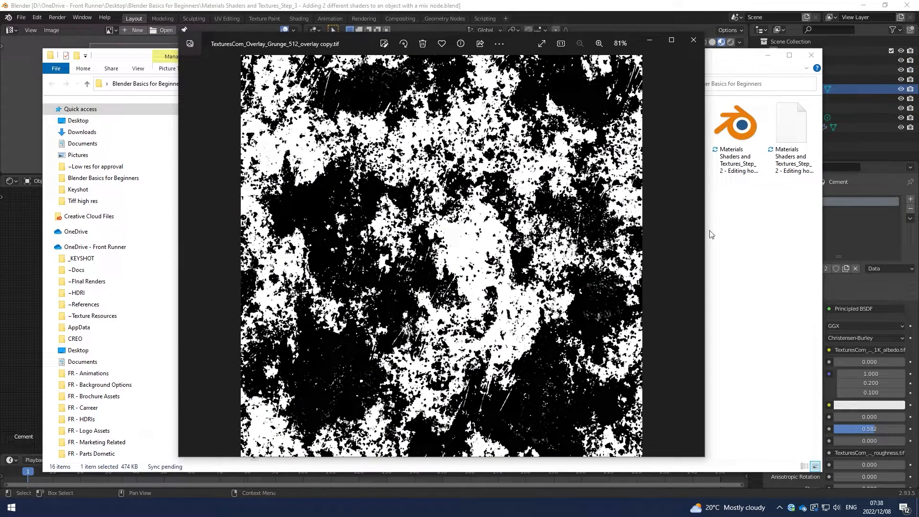
{"action": "left_click", "coordinate": [651, 41]}
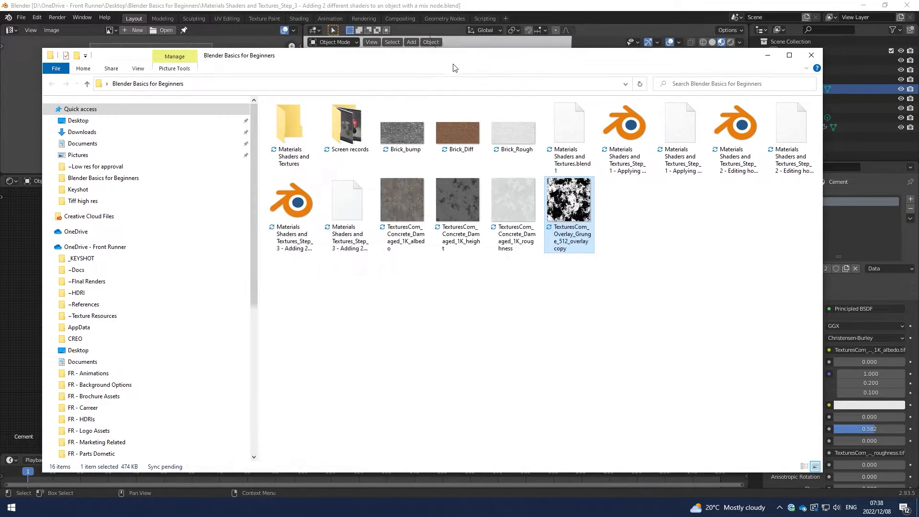
Load TexturesCom_Overlay_Grunge_512_overlay copy.tif from the folder into Blender's Image Editor.
{"action": "left_click_drag", "start_coordinate": [456, 65], "coordinate": [463, 185]}
{"action": "left_click_drag", "start_coordinate": [568, 313], "coordinate": [97, 66]}
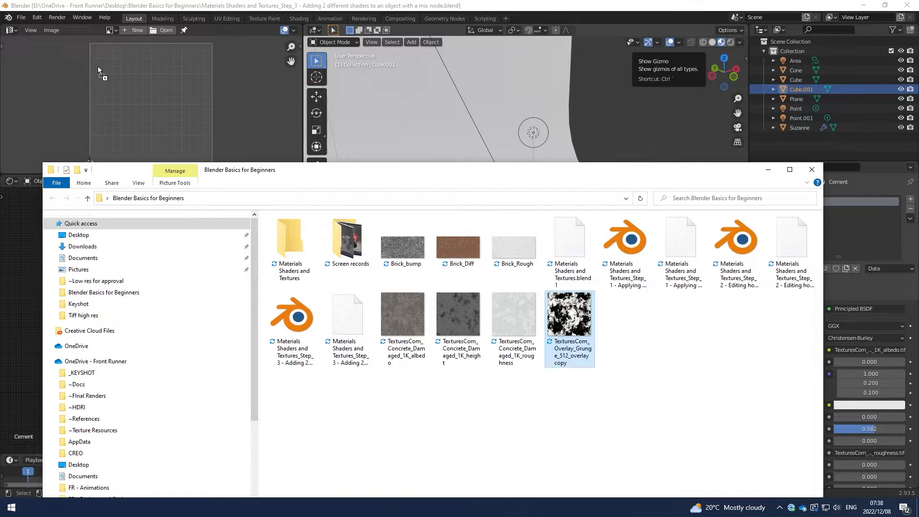
{"action": "left_click_drag", "start_coordinate": [191, 125], "coordinate": [191, 127]}
{"action": "left_click", "coordinate": [192, 127]}
{"action": "scroll", "coordinate": [191, 127], "scroll_direction": "down", "scroll_amount": 4}
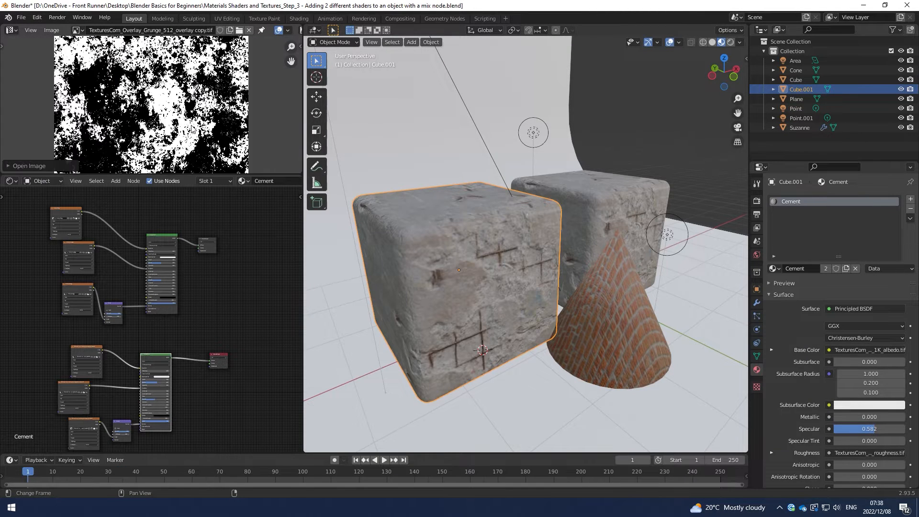
Add a Mix Shader node in the empty area beyond the two Material Output nodes.
{"action": "middle_click_drag", "start_coordinate": [257, 318], "coordinate": [233, 300]}
{"action": "key", "text": "shift+a"}
{"action": "left_click", "coordinate": [222, 291]}
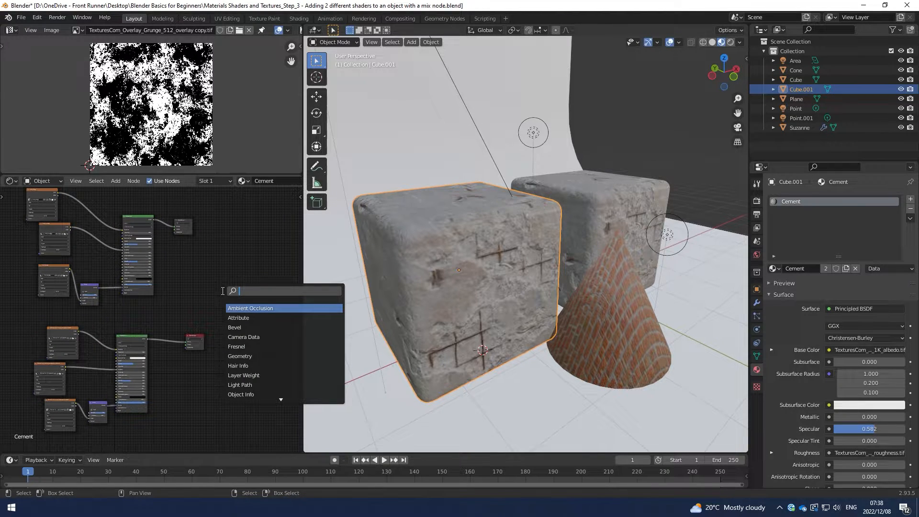
{"action": "type", "text": "mix"}
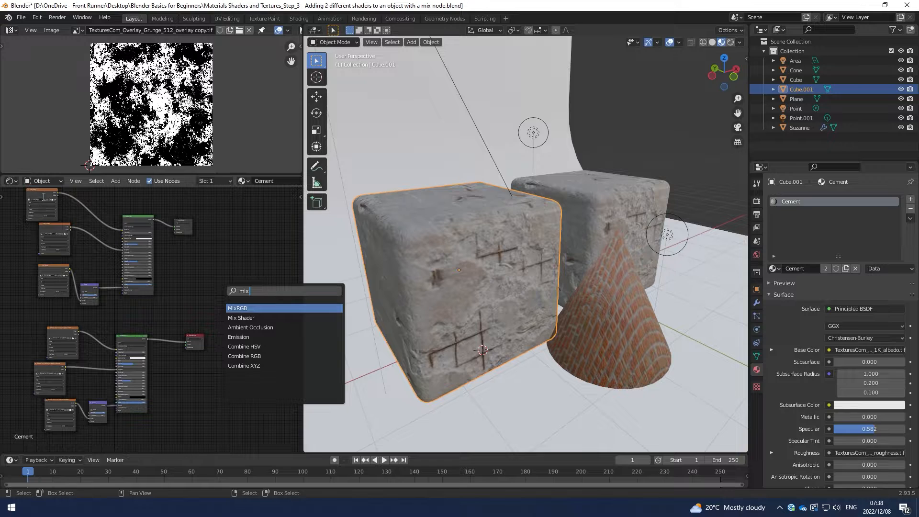
{"action": "left_click", "coordinate": [252, 318]}
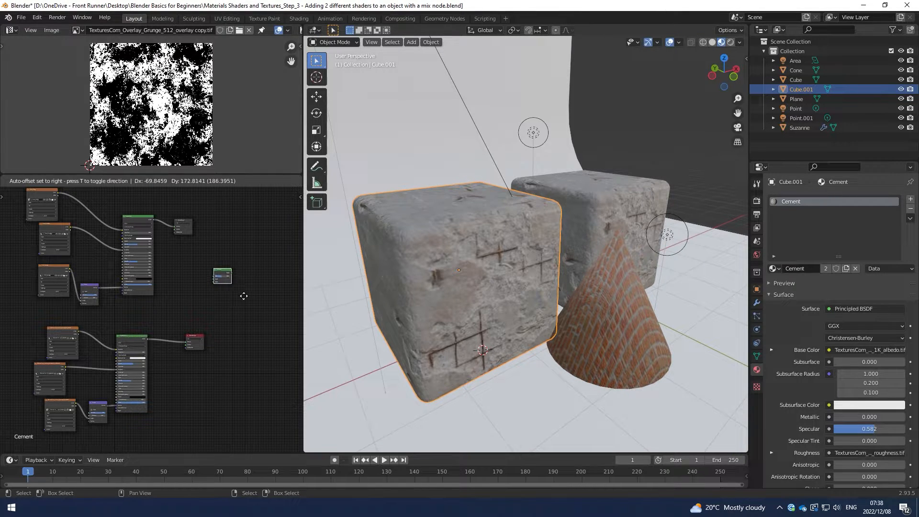
{"action": "left_click", "coordinate": [251, 308]}
Maximize the shader node editor so that the whole node tree fits in view.
{"action": "scroll", "coordinate": [246, 282], "scroll_direction": "up", "scroll_amount": 5}
{"action": "scroll", "coordinate": [246, 281], "scroll_direction": "down", "scroll_amount": 1}
{"action": "middle_click_drag", "start_coordinate": [246, 281], "coordinate": [216, 286]}
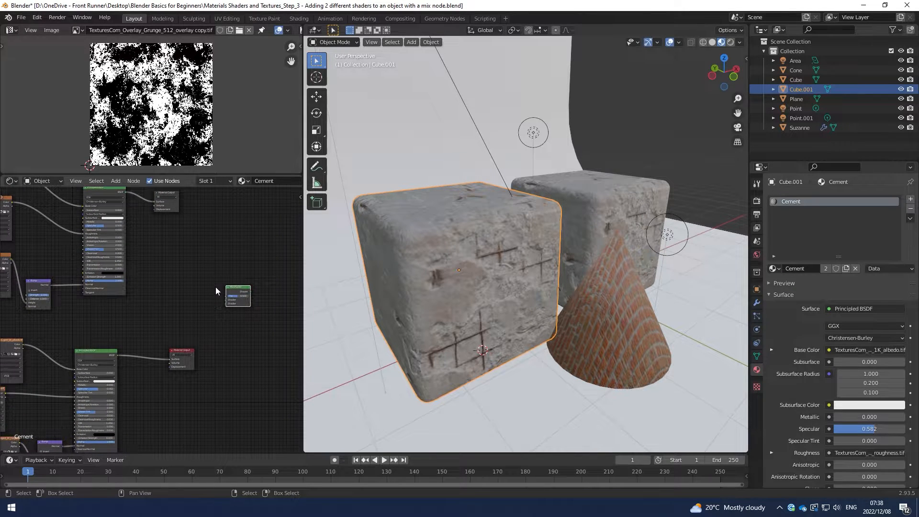
{"action": "scroll", "coordinate": [224, 281], "scroll_direction": "down", "scroll_amount": 3}
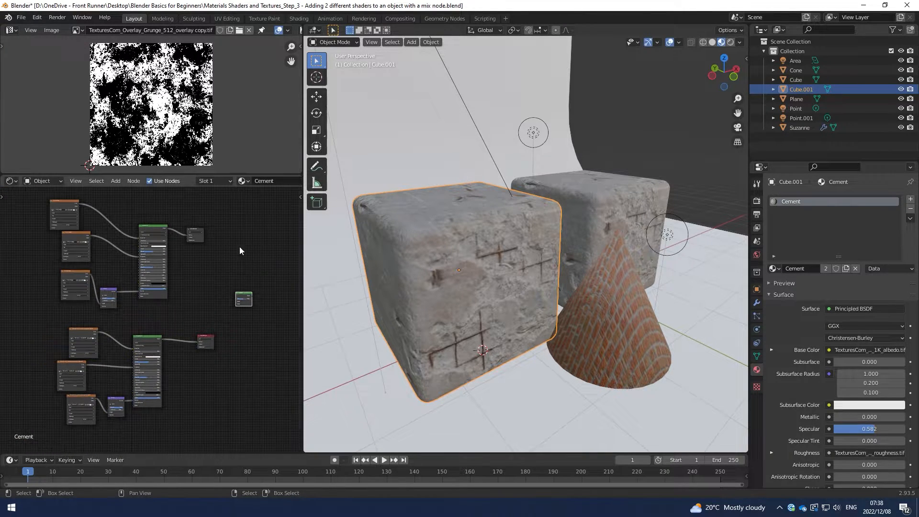
{"action": "mouse_move", "coordinate": [258, 279]}
{"action": "middle_mouse_down"}
{"action": "mouse_move", "coordinate": [240, 273]}
{"action": "mouse_move", "coordinate": [246, 287]}
{"action": "mouse_move", "coordinate": [262, 280]}
{"action": "middle_mouse_up"}
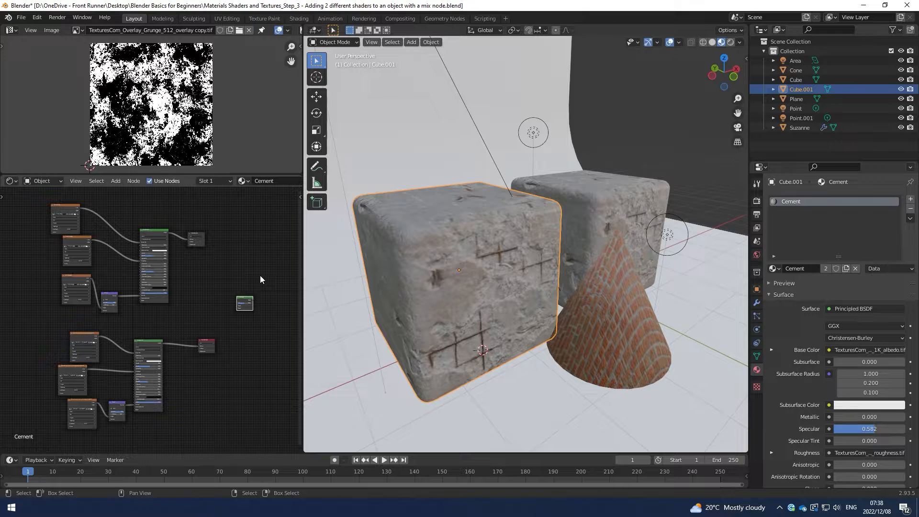
{"action": "left_click", "coordinate": [264, 266]}
{"action": "key", "text": "ctrl"}
{"action": "key", "text": "ctrl+space"}
{"action": "middle_click_drag", "start_coordinate": [501, 278], "coordinate": [398, 279]}
{"action": "scroll", "coordinate": [398, 279], "scroll_direction": "up", "scroll_amount": 2}
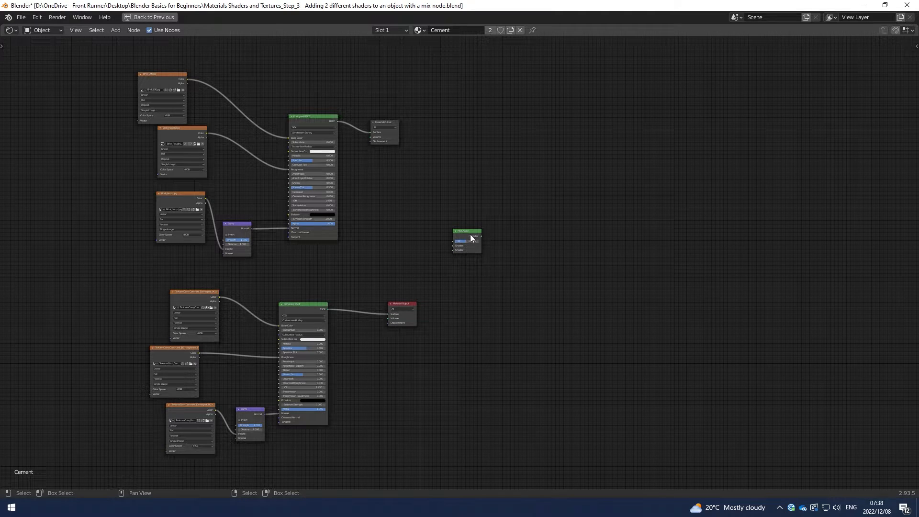
{"action": "scroll", "coordinate": [471, 236], "scroll_direction": "up", "scroll_amount": 1}
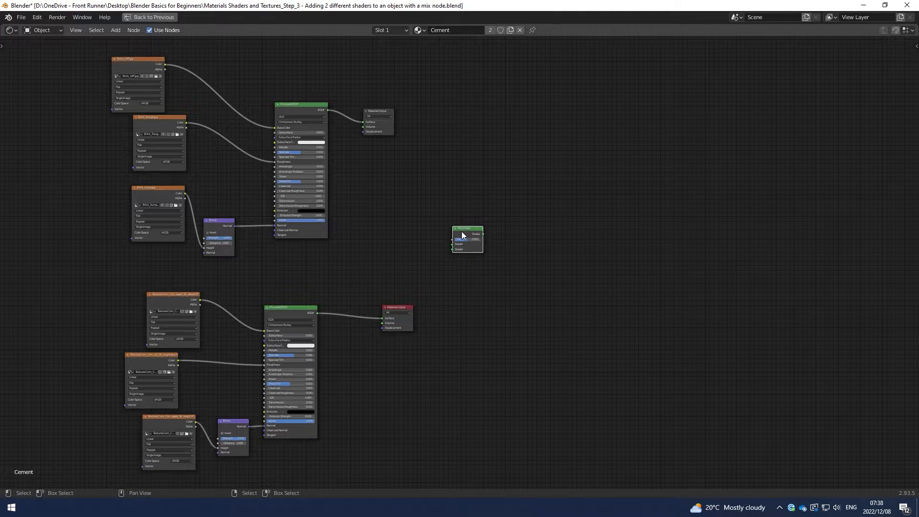
Move the Mix Shader farther out and connect the brick BSDF to its first Shader input and the cement BSDF to its second.
{"action": "left_click_drag", "start_coordinate": [462, 231], "coordinate": [508, 226]}
{"action": "left_click_drag", "start_coordinate": [329, 111], "coordinate": [497, 241]}
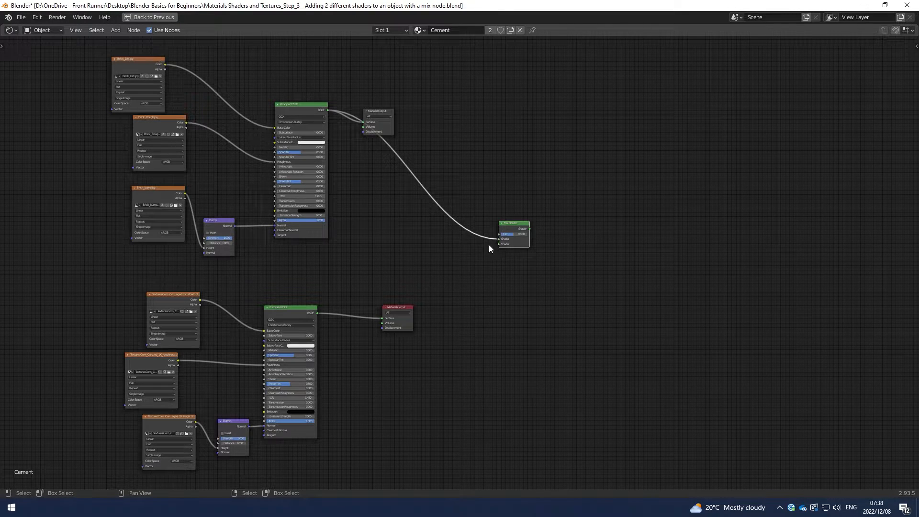
{"action": "left_click_drag", "start_coordinate": [318, 313], "coordinate": [499, 245]}
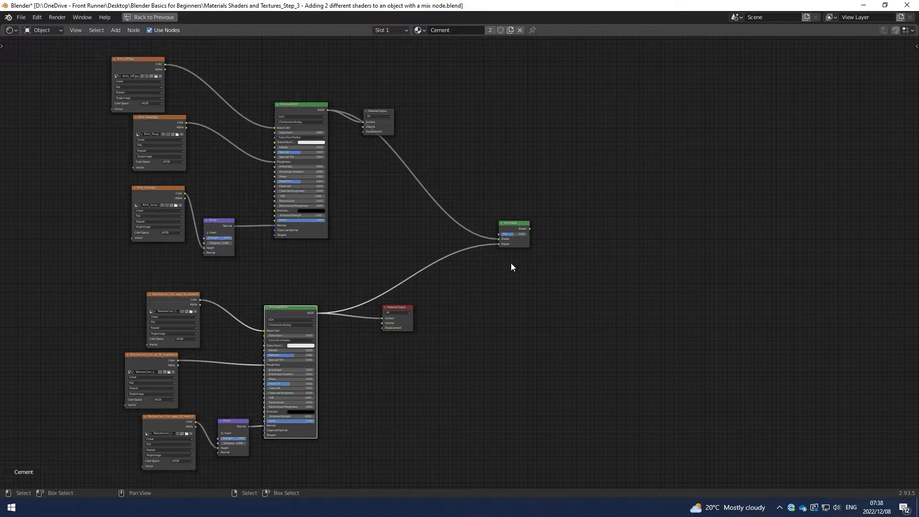
Duplicate the cement's Material Output node beside the Mix Shader and connect the Mix Shader's output to the copy's Surface input.
{"action": "left_click", "coordinate": [395, 308]}
{"action": "key", "text": "shift+d"}
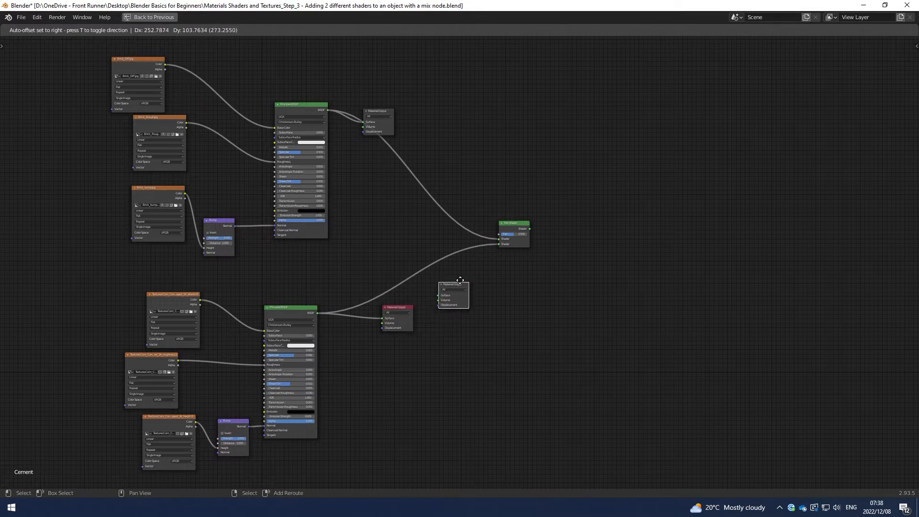
{"action": "left_click", "coordinate": [559, 221]}
{"action": "left_click_drag", "start_coordinate": [529, 229], "coordinate": [554, 233]}
{"action": "middle_click_drag", "start_coordinate": [538, 221], "coordinate": [536, 223]}
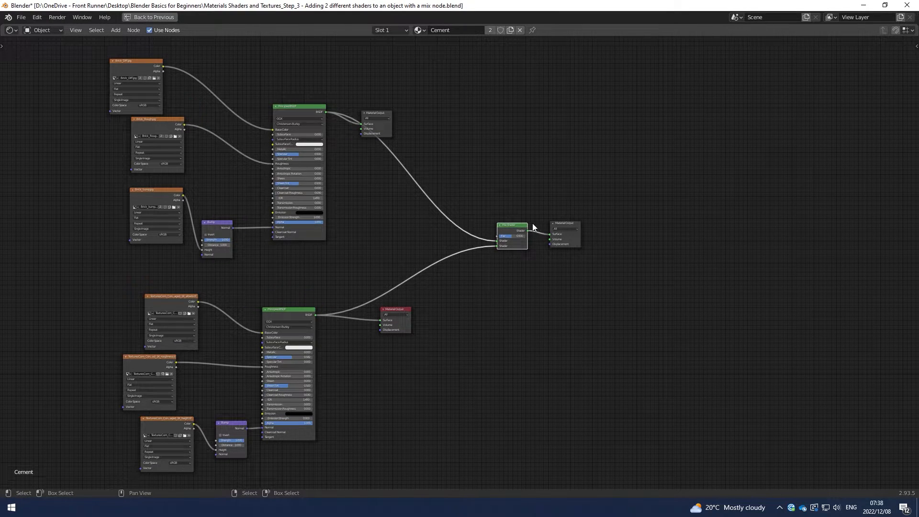
Move the brick shader's Material Output node up, clear of the link running to the Mix Shader.
{"action": "left_click", "coordinate": [381, 114]}
{"action": "left_click_drag", "start_coordinate": [382, 114], "coordinate": [390, 88]}
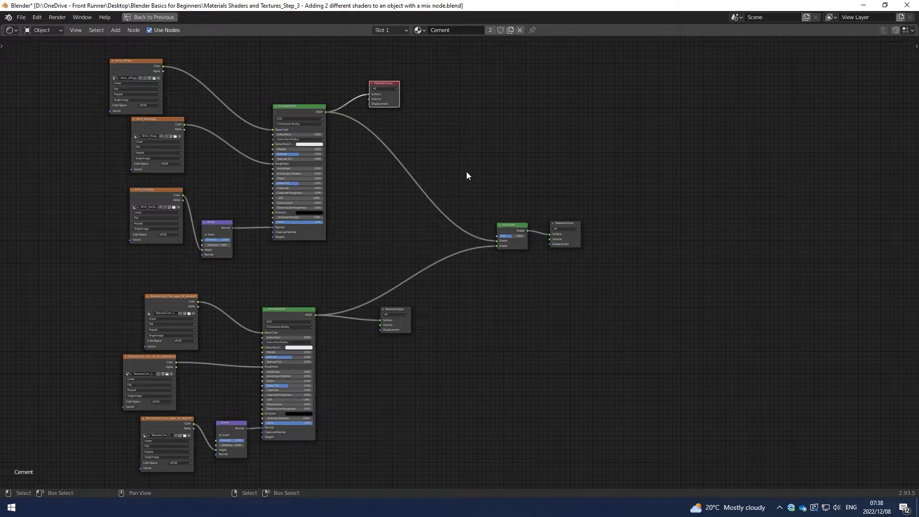
{"action": "middle_click_drag", "start_coordinate": [468, 176], "coordinate": [468, 174]}
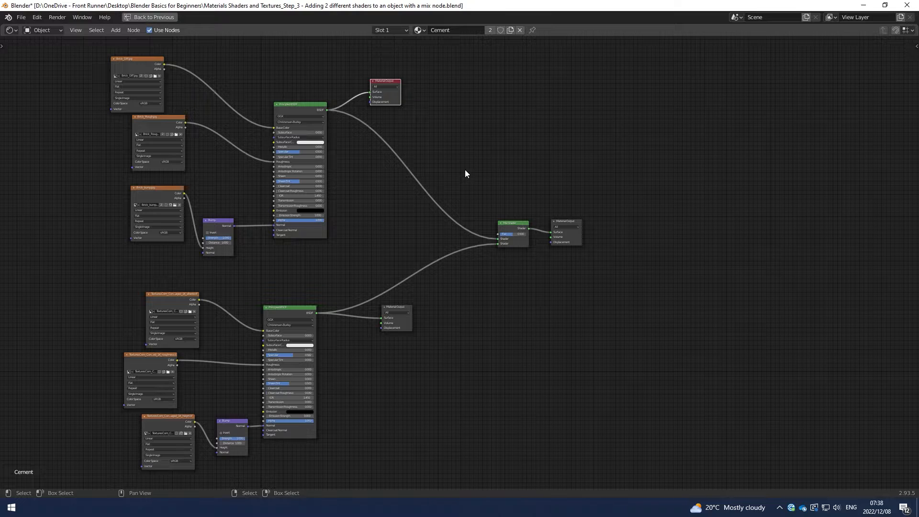
Add an Image Texture node in the space between the two Principled BSDFs and the Mix Shader.
{"action": "scroll", "coordinate": [472, 166], "scroll_direction": "up", "scroll_amount": 1}
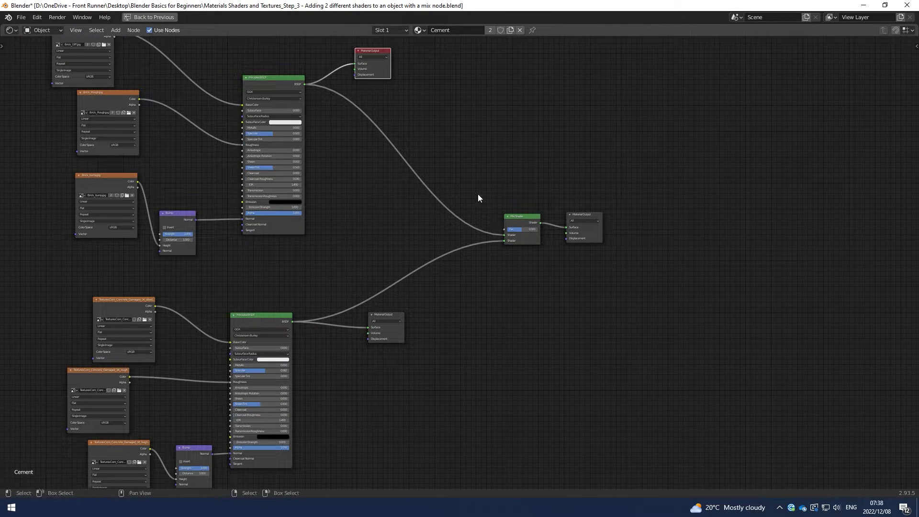
{"action": "scroll", "coordinate": [497, 188], "scroll_direction": "down", "scroll_amount": 1}
{"action": "middle_click_drag", "start_coordinate": [498, 190], "coordinate": [499, 200]}
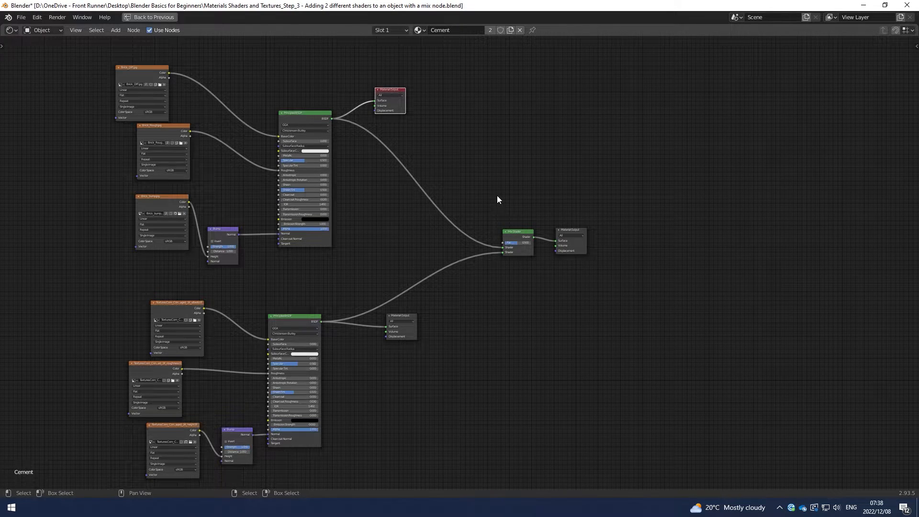
{"action": "middle_click_drag", "start_coordinate": [497, 195], "coordinate": [498, 199]}
{"action": "key", "text": "shift+a"}
{"action": "left_click", "coordinate": [476, 197]}
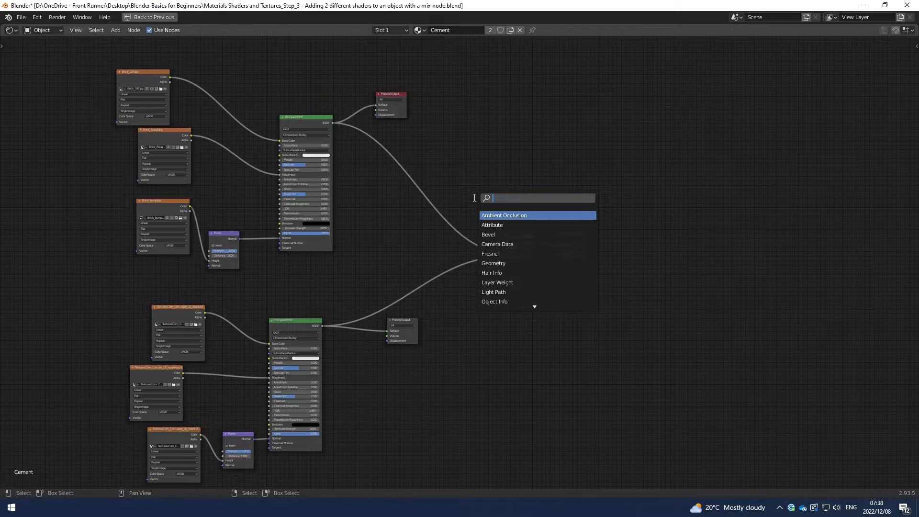
{"action": "type", "text": "tex"}
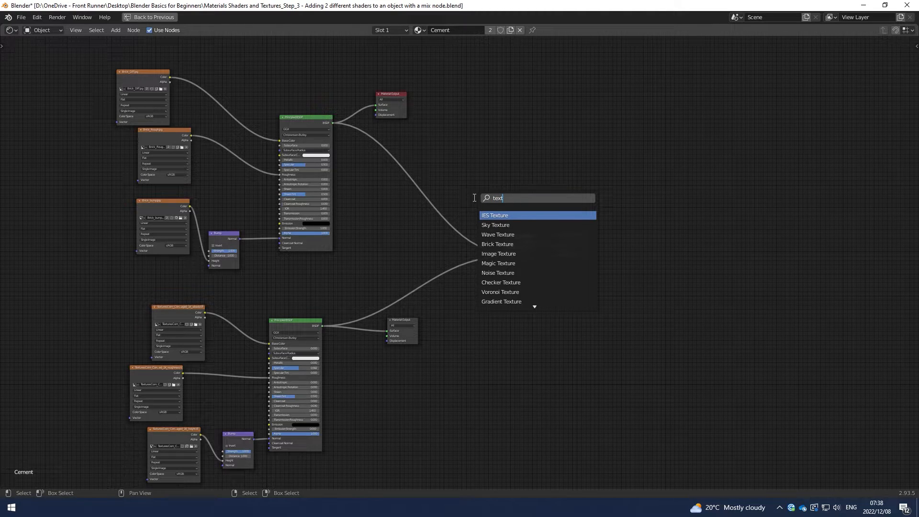
{"action": "type", "text": "t"}
{"action": "left_click", "coordinate": [498, 254]}
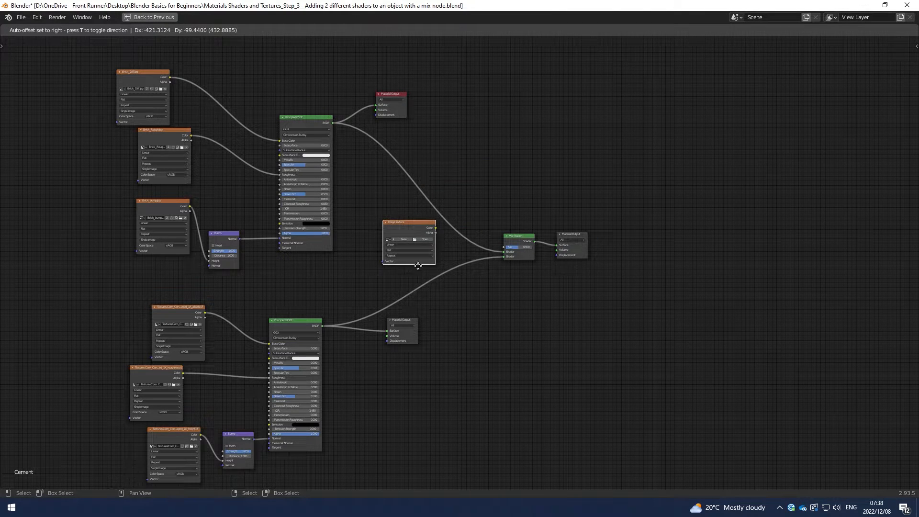
{"action": "left_click", "coordinate": [472, 203]}
Connect the new Image Texture's Color output to the Mix Shader's Fac input.
{"action": "scroll", "coordinate": [519, 181], "scroll_direction": "up", "scroll_amount": 2}
{"action": "middle_click_drag", "start_coordinate": [515, 112], "coordinate": [439, 174]}
{"action": "left_click_drag", "start_coordinate": [427, 183], "coordinate": [444, 303]}
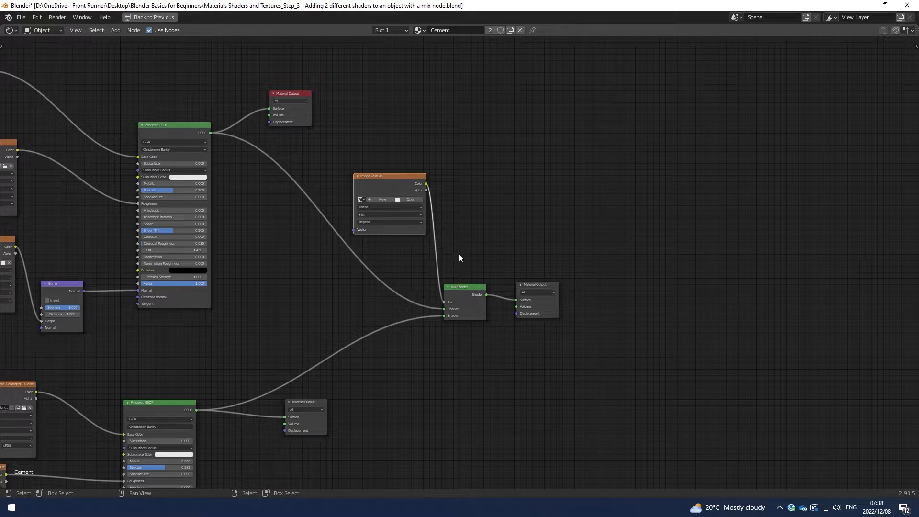
{"action": "middle_click_drag", "start_coordinate": [455, 270], "coordinate": [506, 280]}
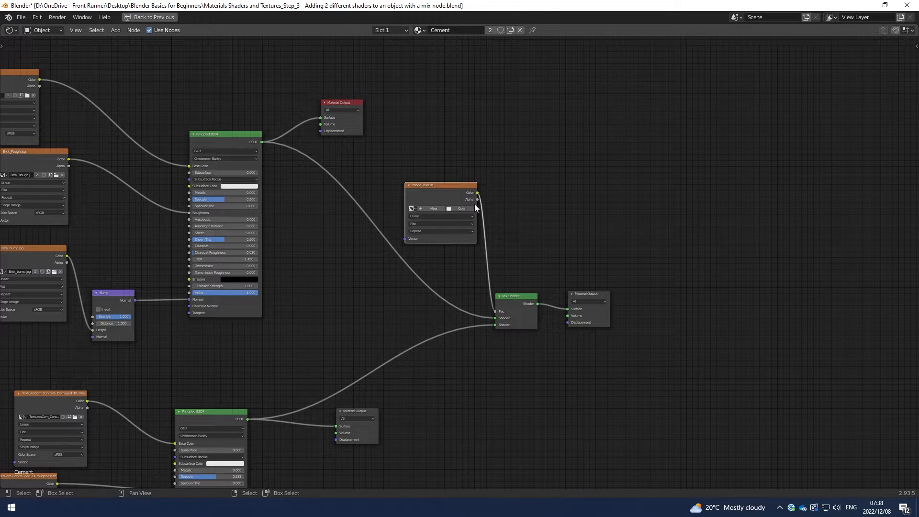
Assign the loaded image TexturesCom_Overlay_Grunge_512_overlay copy.tif to the new Image Texture node.
{"action": "scroll", "coordinate": [524, 215], "scroll_direction": "up", "scroll_amount": 2}
{"action": "scroll", "coordinate": [531, 229], "scroll_direction": "up", "scroll_amount": 1}
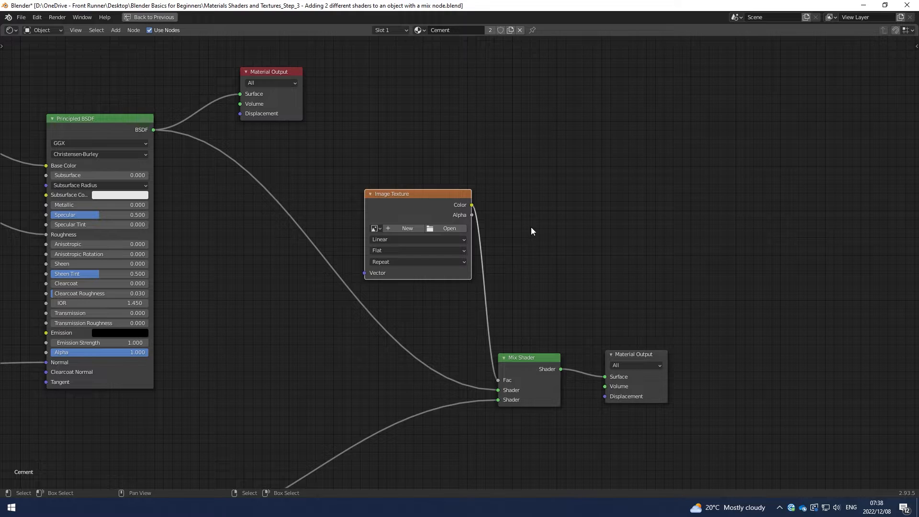
{"action": "left_click", "coordinate": [378, 230]}
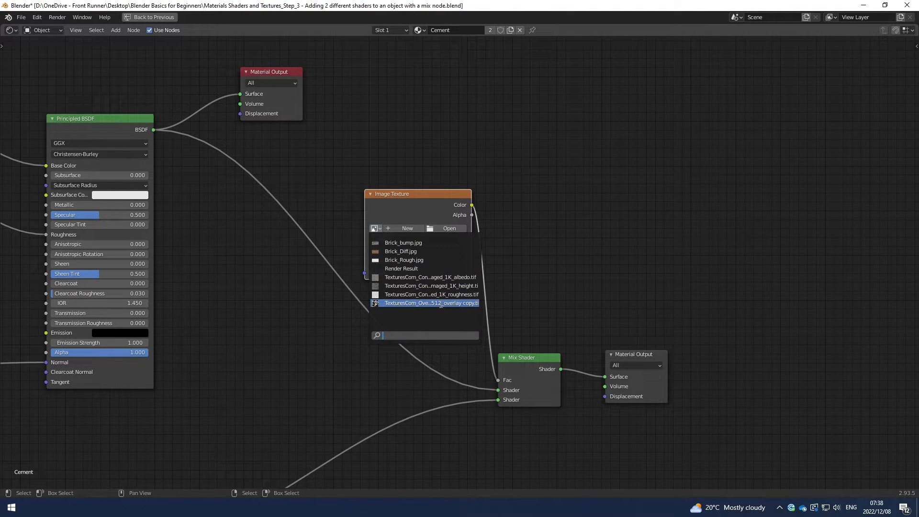
{"action": "left_click", "coordinate": [421, 303]}
Restore the shader editor from full screen so that the 3D viewport shows beside the node tree.
{"action": "scroll", "coordinate": [455, 294], "scroll_direction": "down", "scroll_amount": 2}
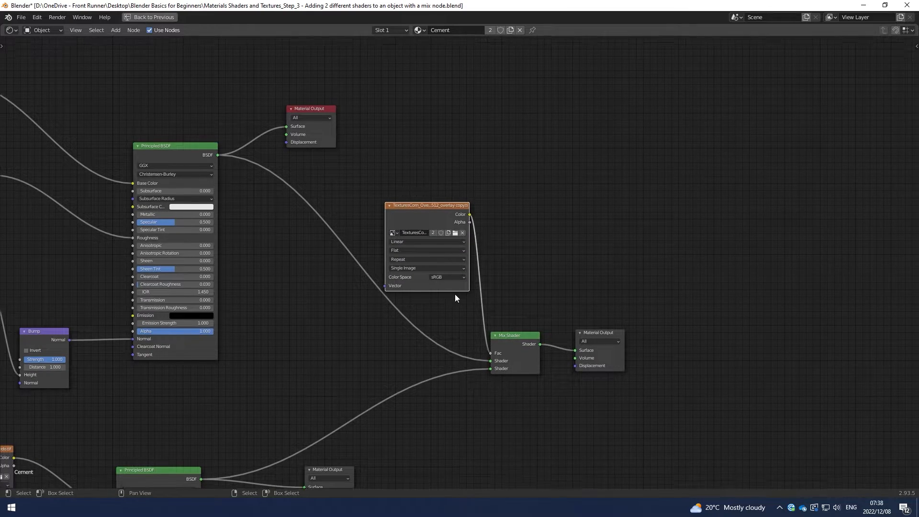
{"action": "scroll", "coordinate": [510, 271], "scroll_direction": "down", "scroll_amount": 1}
{"action": "scroll", "coordinate": [511, 271], "scroll_direction": "down", "scroll_amount": 3}
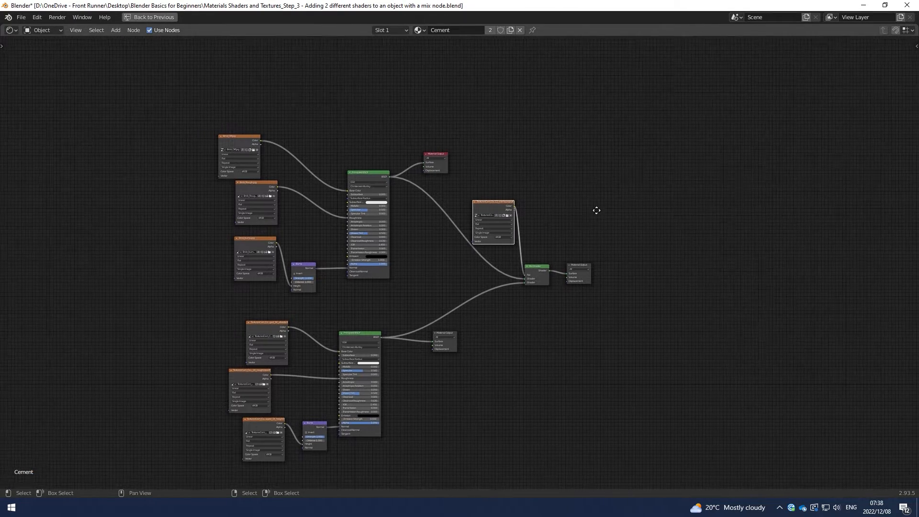
{"action": "key", "text": "ctrl"}
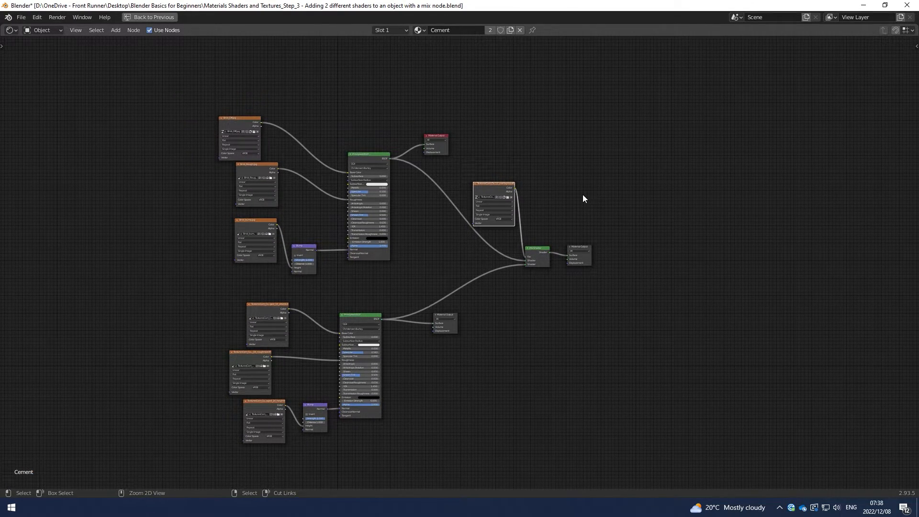
{"action": "key", "text": "ctrl+space"}
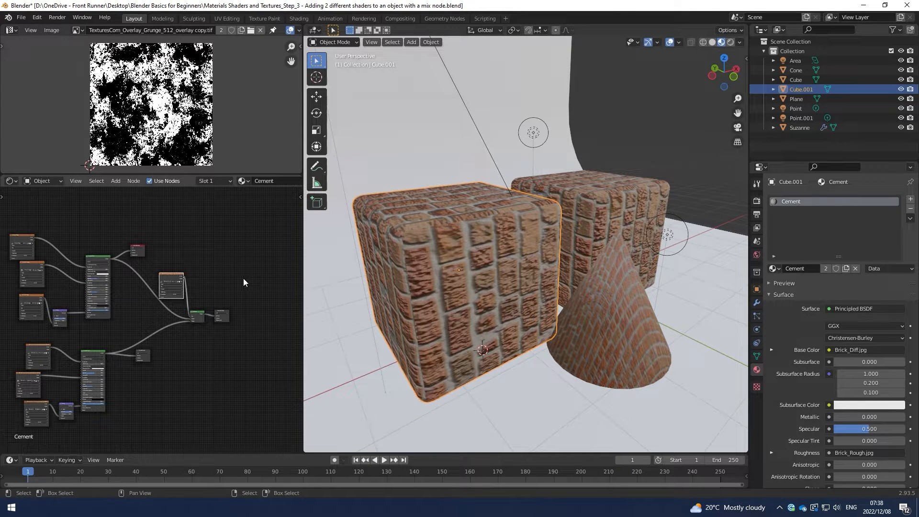
Preview the brick Principled BSDF and the cement Principled BSDF alternately on the cube.
{"action": "scroll", "coordinate": [210, 287], "scroll_direction": "up", "scroll_amount": 4}
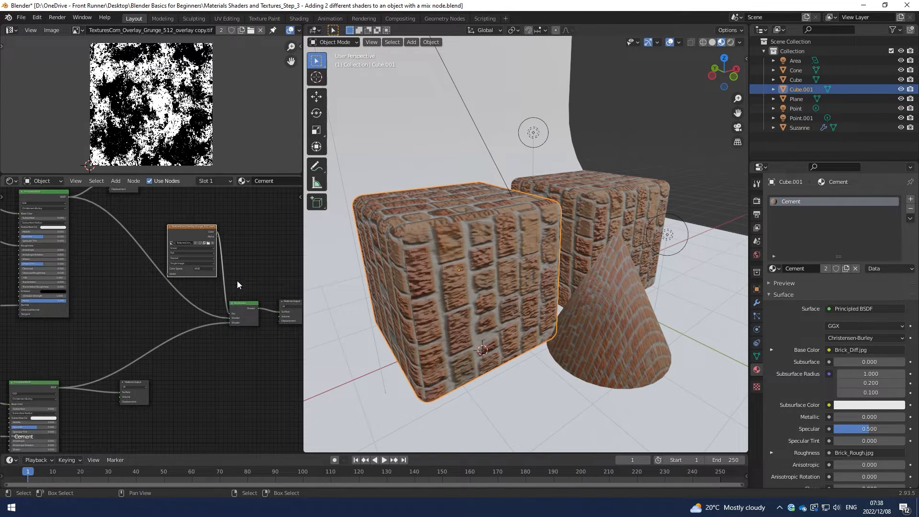
{"action": "scroll", "coordinate": [85, 258], "scroll_direction": "down", "scroll_amount": 7}
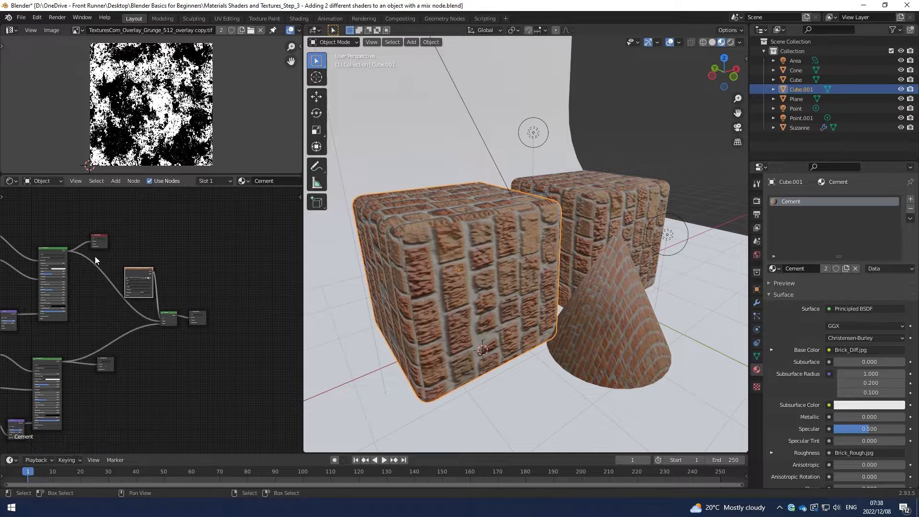
{"action": "middle_click_drag", "start_coordinate": [90, 257], "coordinate": [172, 224]}
{"action": "scroll", "coordinate": [124, 207], "scroll_direction": "up", "scroll_amount": 2}
{"action": "middle_click_drag", "start_coordinate": [123, 206], "coordinate": [115, 230]}
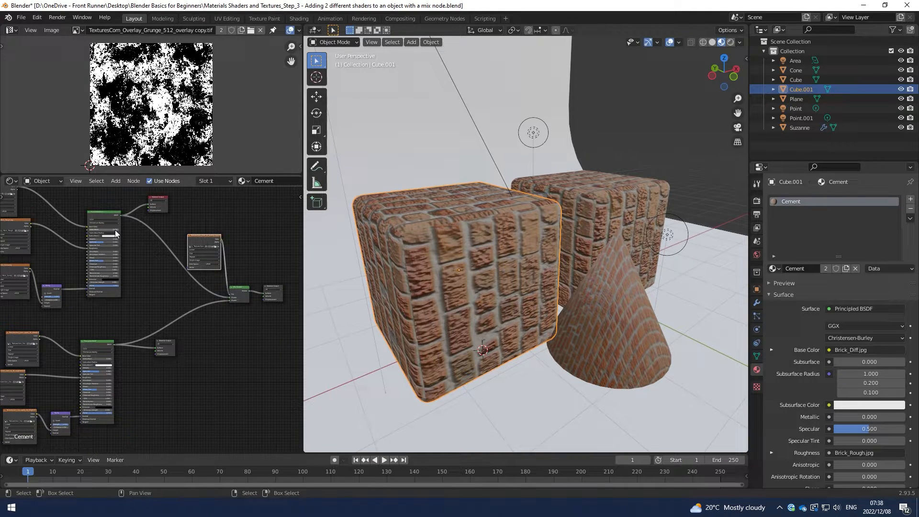
{"action": "left_click", "coordinate": [102, 212]}
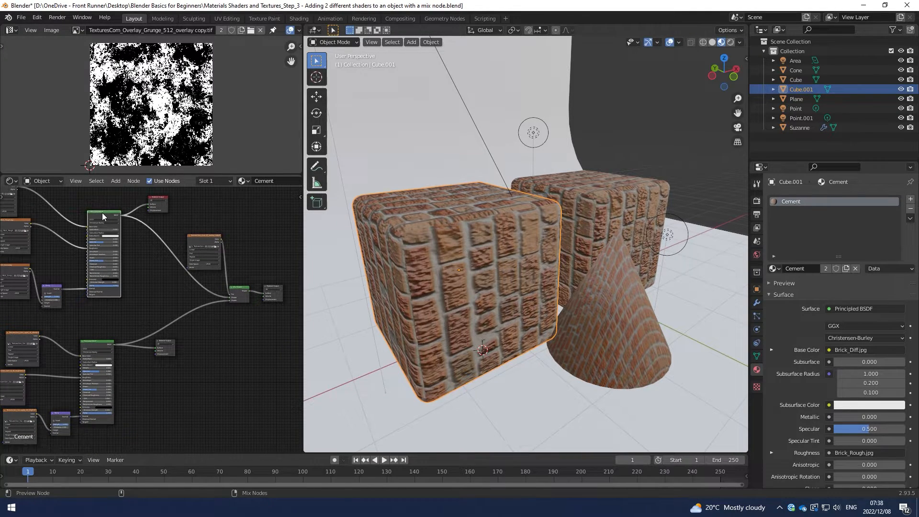
{"action": "left_click", "coordinate": [98, 348], "text": "ctrl+shift"}
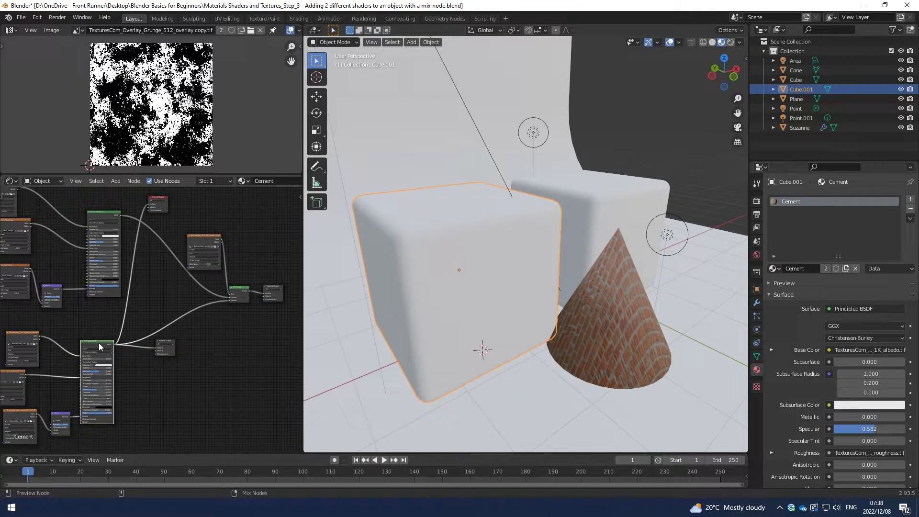
{"action": "middle_click_drag", "start_coordinate": [180, 303], "coordinate": [108, 296]}
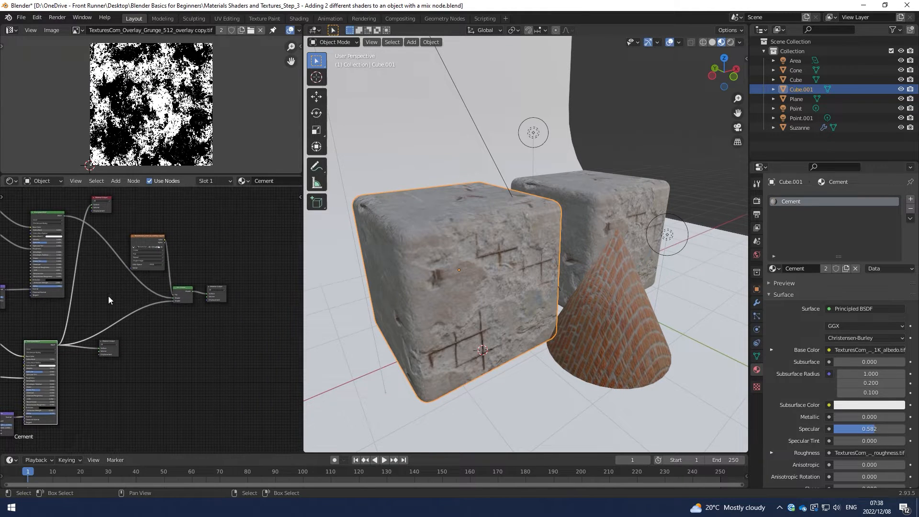
{"action": "left_click", "coordinate": [44, 215], "text": "ctrl+shift"}
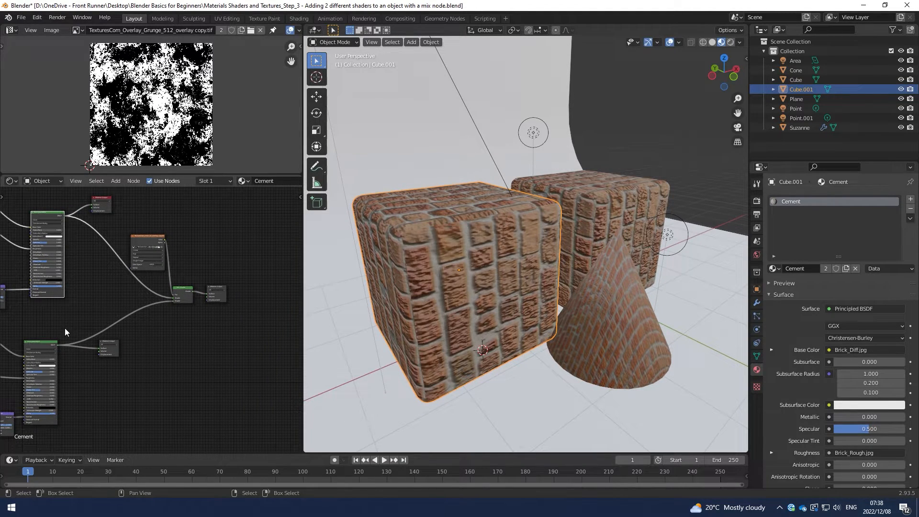
{"action": "left_click", "coordinate": [43, 343], "text": "ctrl+shift"}
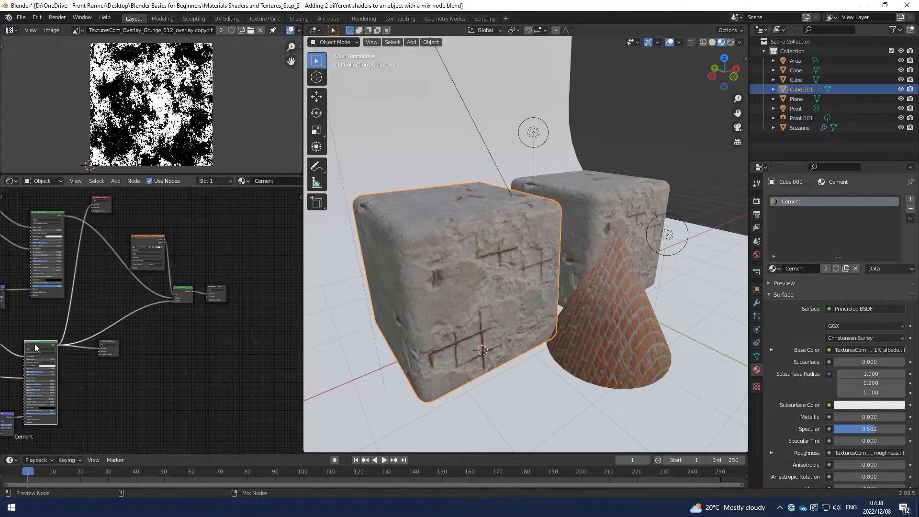
Preview the Mix Shader through the active Material Output to show the blended material on the cubes.
{"action": "left_click", "coordinate": [188, 289], "text": "ctrl+shift"}
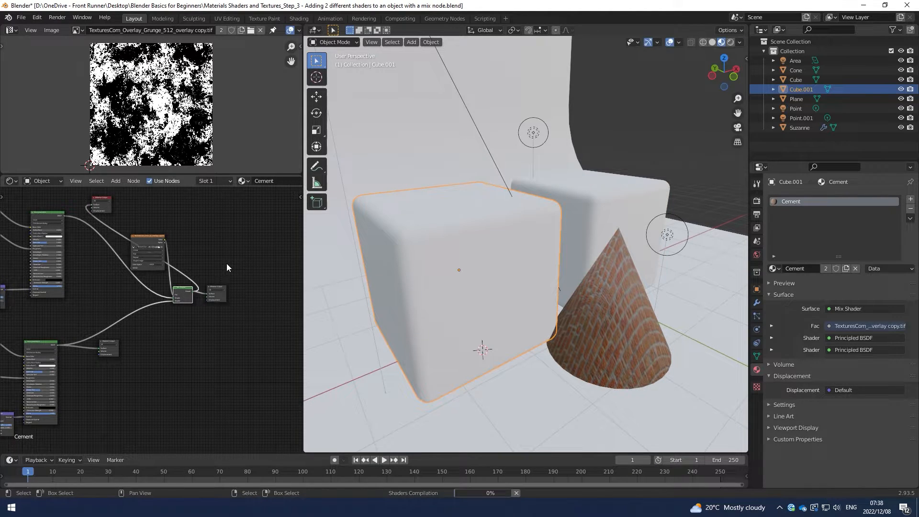
{"action": "scroll", "coordinate": [226, 263], "scroll_direction": "up", "scroll_amount": 1}
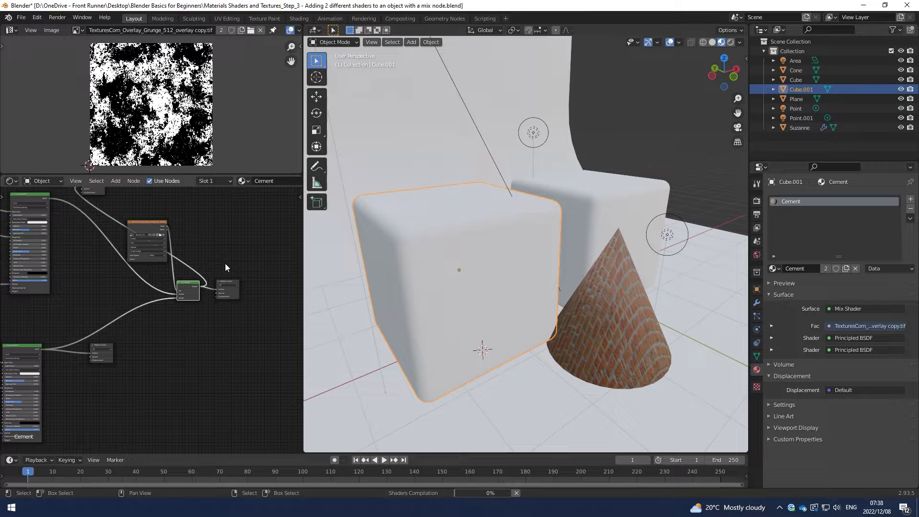
{"action": "scroll", "coordinate": [225, 264], "scroll_direction": "up", "scroll_amount": 1}
{"action": "middle_click_drag", "start_coordinate": [229, 260], "coordinate": [204, 298]}
{"action": "scroll", "coordinate": [223, 295], "scroll_direction": "up", "scroll_amount": 3}
{"action": "mouse_move", "coordinate": [484, 250]}
{"action": "middle_mouse_down"}
{"action": "mouse_move", "coordinate": [501, 256]}
{"action": "mouse_move", "coordinate": [494, 256]}
{"action": "middle_mouse_up"}
{"action": "scroll", "coordinate": [250, 314], "scroll_direction": "up", "scroll_amount": 2}
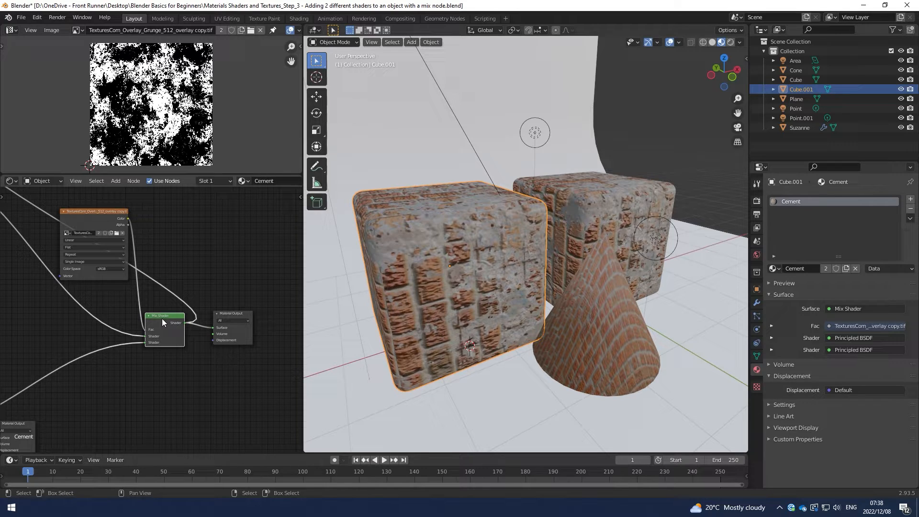
Examine the brick and cement blend on the cubes together with the nodes feeding the Mix Shader.
{"action": "mouse_move", "coordinate": [422, 268]}
{"action": "middle_mouse_down"}
{"action": "mouse_move", "coordinate": [384, 292]}
{"action": "mouse_move", "coordinate": [434, 268]}
{"action": "mouse_move", "coordinate": [412, 271]}
{"action": "middle_mouse_up"}
{"action": "scroll", "coordinate": [209, 287], "scroll_direction": "down", "scroll_amount": 1}
{"action": "middle_click_drag", "start_coordinate": [209, 288], "coordinate": [187, 296]}
{"action": "scroll", "coordinate": [165, 327], "scroll_direction": "up", "scroll_amount": 1}
{"action": "scroll", "coordinate": [178, 310], "scroll_direction": "up", "scroll_amount": 3}
{"action": "scroll", "coordinate": [158, 320], "scroll_direction": "down", "scroll_amount": 3}
{"action": "scroll", "coordinate": [159, 325], "scroll_direction": "down", "scroll_amount": 3}
{"action": "middle_click_drag", "start_coordinate": [154, 286], "coordinate": [215, 295]}
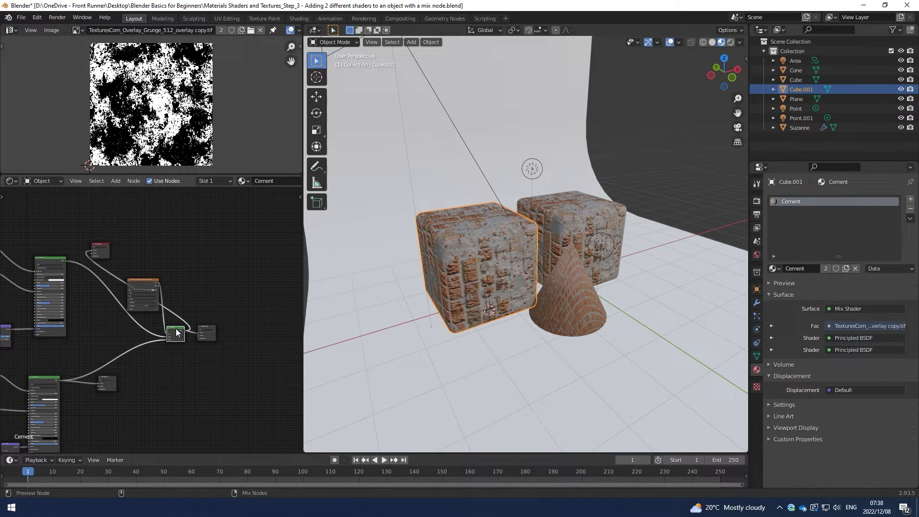
Spread out the Mix Shader's original Material Output, lower the overlay texture node, and move the brick's former Material Output beside the Mix Shader.
{"action": "left_click_drag", "start_coordinate": [211, 335], "coordinate": [270, 336]}
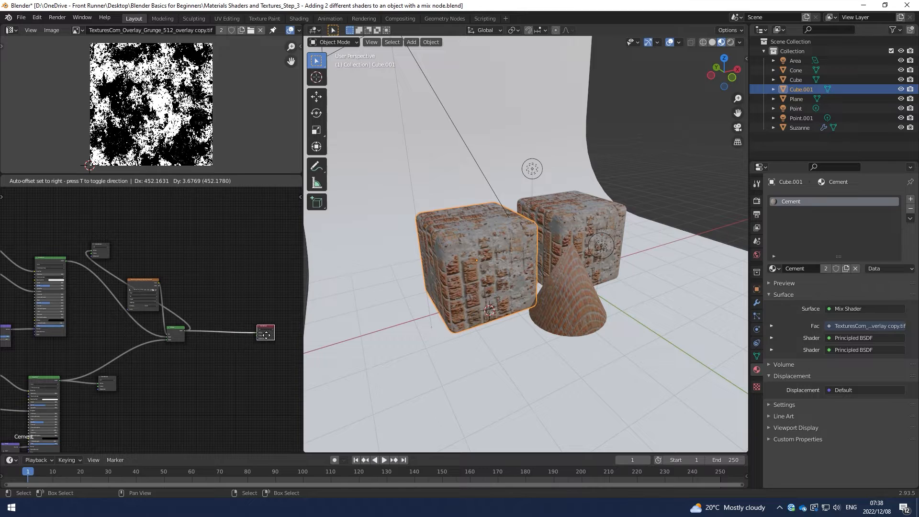
{"action": "left_click_drag", "start_coordinate": [142, 292], "coordinate": [95, 325]}
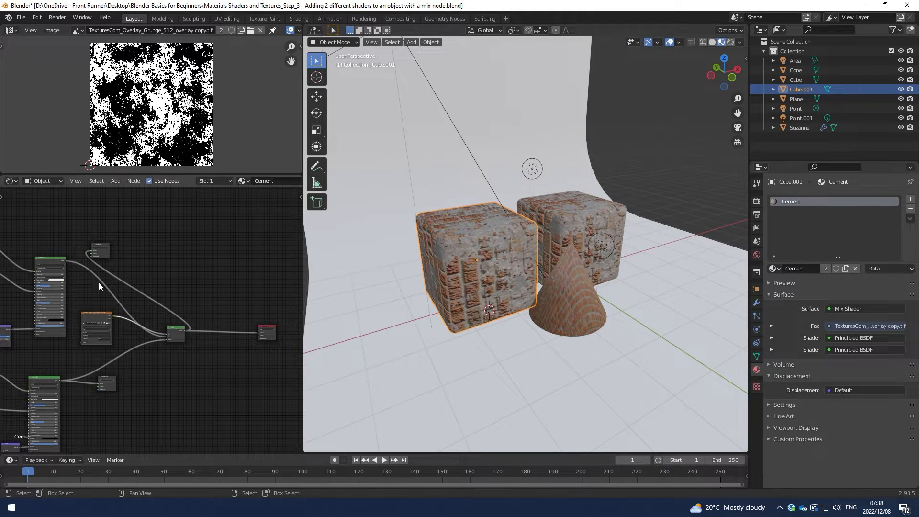
{"action": "left_click_drag", "start_coordinate": [103, 254], "coordinate": [210, 315]}
{"action": "scroll", "coordinate": [155, 322], "scroll_direction": "up", "scroll_amount": 7}
{"action": "middle_click_drag", "start_coordinate": [240, 352], "coordinate": [248, 318]}
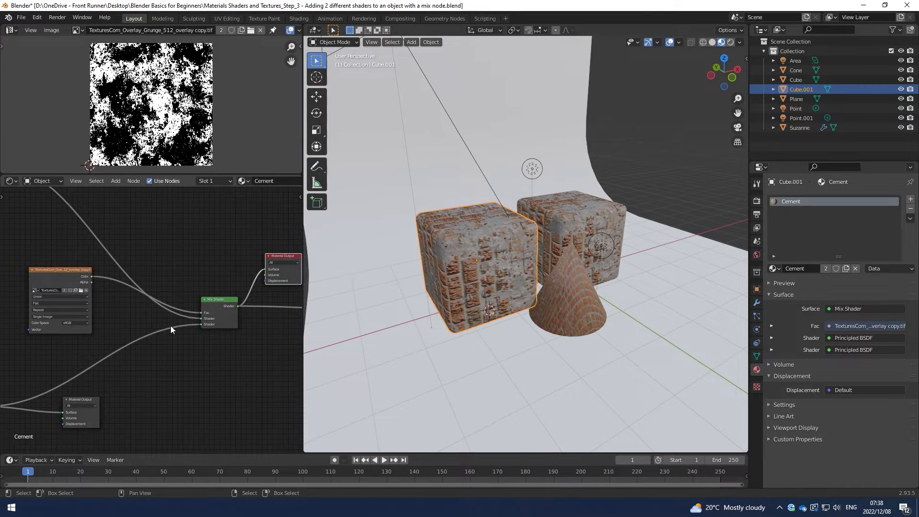
Select the overlay texture, Mix Shader and their Material Output nodes and move them together farther from the Principled BSDFs.
{"action": "scroll", "coordinate": [153, 318], "scroll_direction": "down", "scroll_amount": 4}
{"action": "left_click_drag", "start_coordinate": [98, 289], "coordinate": [278, 336]}
{"action": "middle_click_drag", "start_coordinate": [199, 334], "coordinate": [128, 340]}
{"action": "key", "text": "g"}
{"action": "left_click", "coordinate": [240, 344]}
{"action": "scroll", "coordinate": [148, 324], "scroll_direction": "up", "scroll_amount": 5}
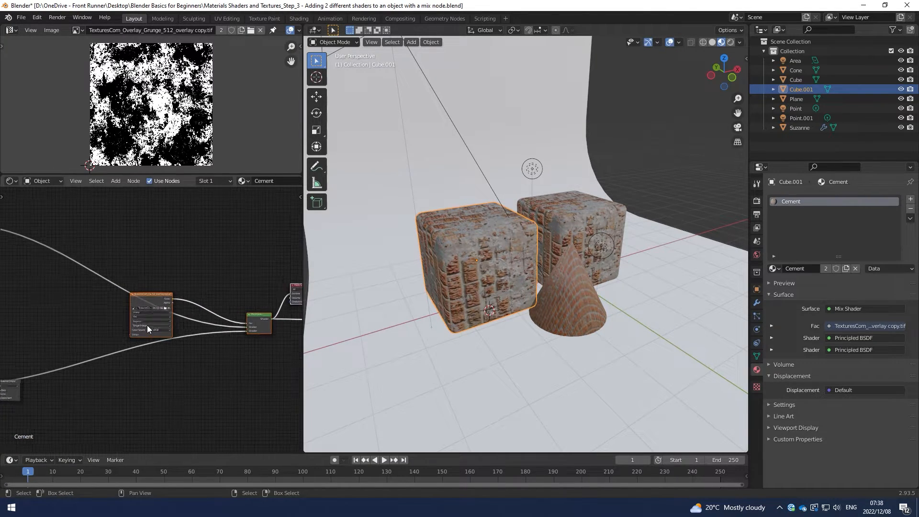
Add connected Texture Coordinate and Mapping nodes to the grunge overlay's Image Texture node.
{"action": "left_click", "coordinate": [173, 263]}
{"action": "scroll", "coordinate": [152, 297], "scroll_direction": "up", "scroll_amount": 3}
{"action": "left_click", "coordinate": [152, 298]}
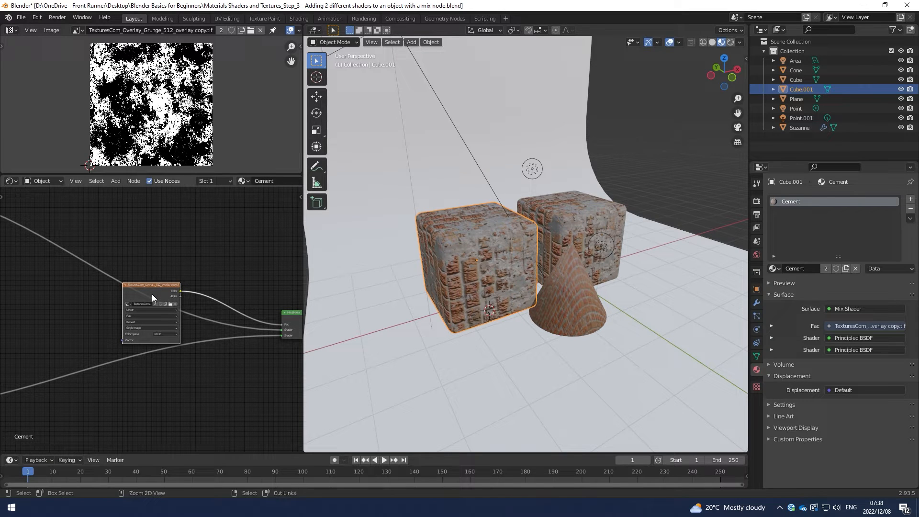
{"action": "key", "text": "ctrl+t"}
{"action": "scroll", "coordinate": [151, 294], "scroll_direction": "down", "scroll_amount": 3}
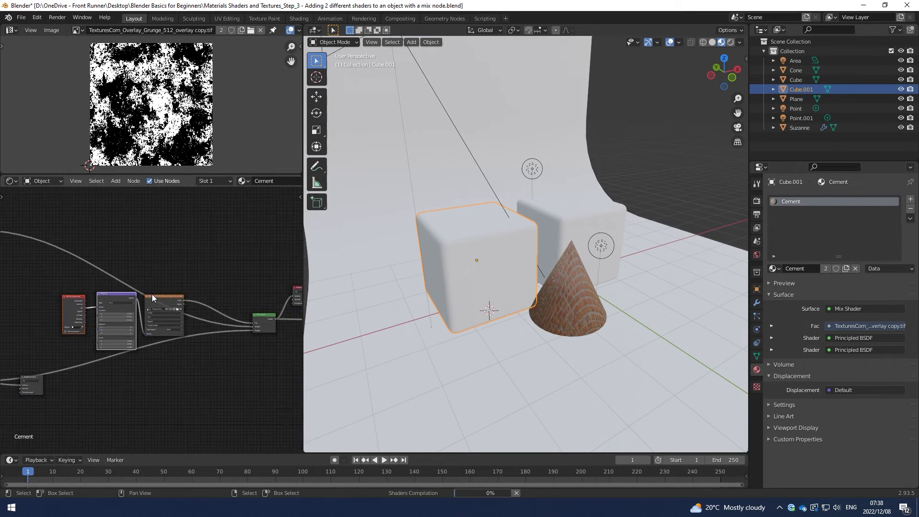
{"action": "middle_click_drag", "start_coordinate": [151, 294], "coordinate": [205, 278]}
{"action": "scroll", "coordinate": [210, 285], "scroll_direction": "down", "scroll_amount": 4}
{"action": "scroll", "coordinate": [171, 286], "scroll_direction": "down", "scroll_amount": 4}
{"action": "scroll", "coordinate": [197, 311], "scroll_direction": "up", "scroll_amount": 10}
{"action": "middle_click_drag", "start_coordinate": [186, 325], "coordinate": [120, 332]}
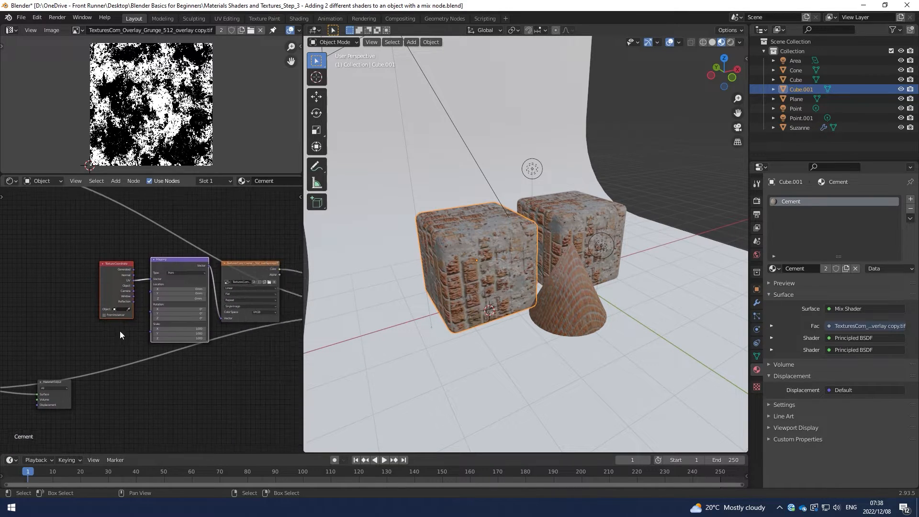
Set the overlay Mapping node's X, Y and Z scale to 0.5.
{"action": "scroll", "coordinate": [126, 332], "scroll_direction": "up", "scroll_amount": 7}
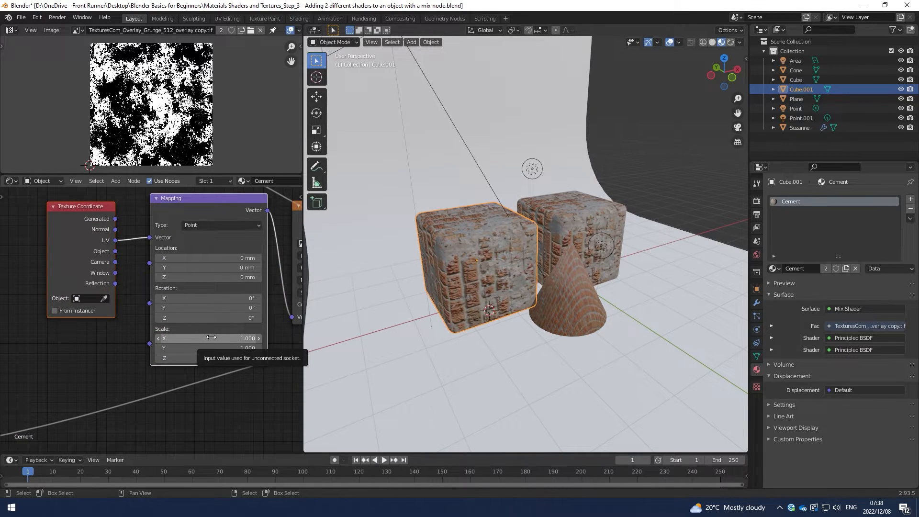
{"action": "scroll", "coordinate": [172, 375], "scroll_direction": "down", "scroll_amount": 3}
{"action": "scroll", "coordinate": [124, 249], "scroll_direction": "down", "scroll_amount": 2}
{"action": "middle_click_drag", "start_coordinate": [123, 249], "coordinate": [163, 216]}
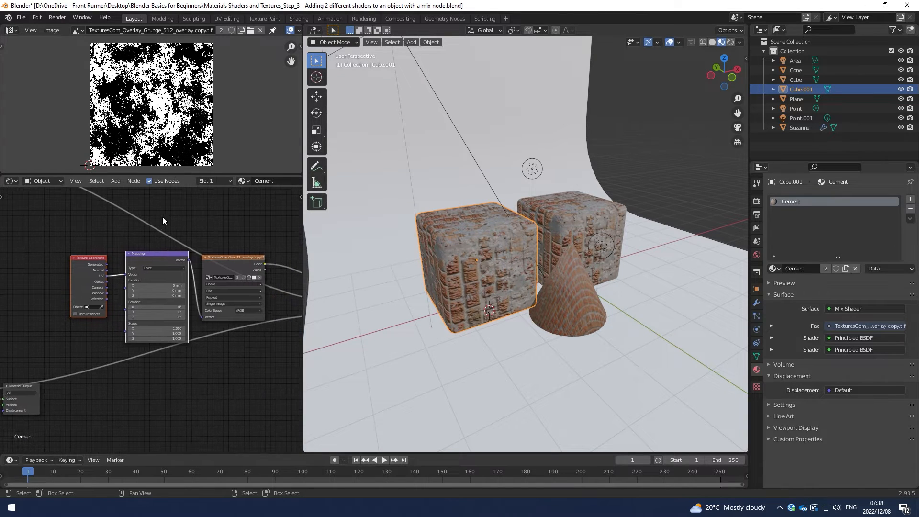
{"action": "scroll", "coordinate": [167, 328], "scroll_direction": "up", "scroll_amount": 1}
{"action": "left_click", "coordinate": [170, 331]}
{"action": "type", "text": ".5"}
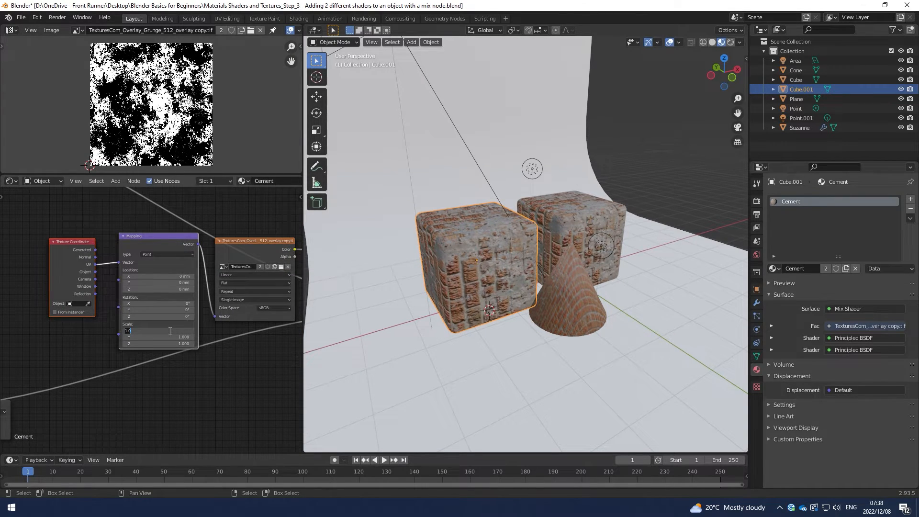
{"action": "key", "text": "Return"}
{"action": "left_click", "coordinate": [169, 339]}
{"action": "type", "text": ".5"}
{"action": "key", "text": "Return"}
{"action": "left_click", "coordinate": [170, 343]}
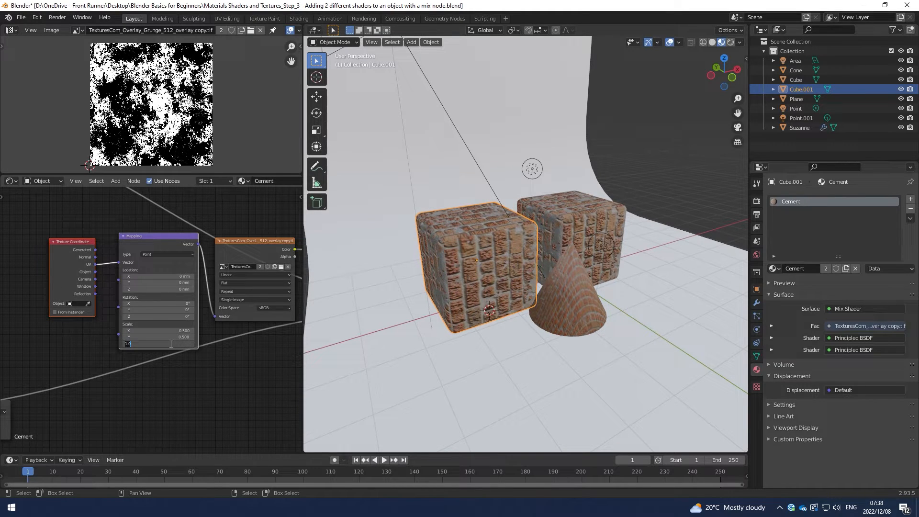
{"action": "type", "text": ".5"}
{"action": "key", "text": "Return"}
Set the overlay Mapping node's X, Y and Z scale to 1.5.
{"action": "middle_click_drag", "start_coordinate": [475, 268], "coordinate": [421, 268]}
{"action": "left_click", "coordinate": [184, 331]}
{"action": "type", "text": "1.5"}
{"action": "key", "text": "Return"}
{"action": "left_click", "coordinate": [177, 338]}
{"action": "type", "text": "1.5"}
{"action": "key", "text": "Return"}
{"action": "left_click", "coordinate": [177, 343]}
{"action": "type", "text": "1.5"}
{"action": "key", "text": "Return"}
Raise the overlay Mapping node's X scale to 4.2 and its Y scale to 3.
{"action": "mouse_move", "coordinate": [491, 262]}
{"action": "middle_mouse_down"}
{"action": "mouse_move", "coordinate": [582, 249]}
{"action": "mouse_move", "coordinate": [650, 270]}
{"action": "mouse_move", "coordinate": [533, 238]}
{"action": "mouse_move", "coordinate": [467, 242]}
{"action": "mouse_move", "coordinate": [500, 254]}
{"action": "middle_mouse_up"}
{"action": "left_click_drag", "start_coordinate": [151, 331], "coordinate": [281, 331]}
{"action": "left_click_drag", "start_coordinate": [158, 337], "coordinate": [230, 337]}
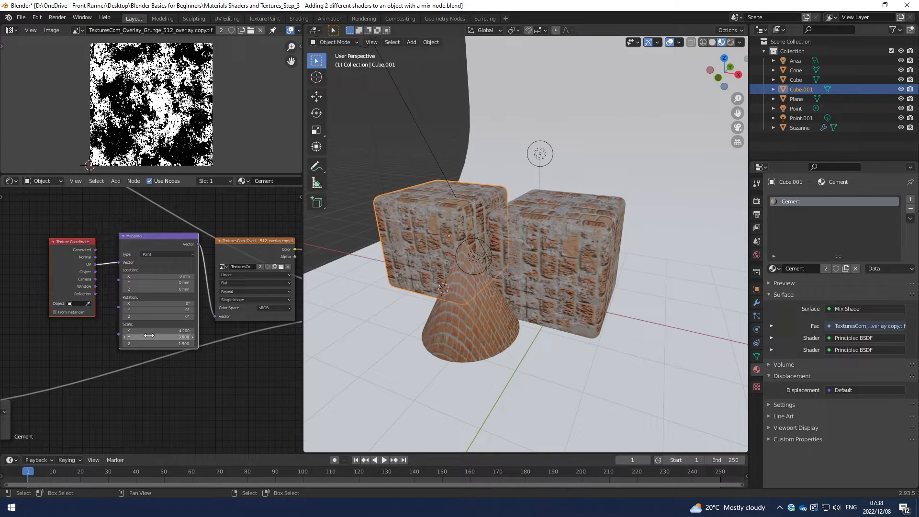
{"action": "scroll", "coordinate": [190, 317], "scroll_direction": "down", "scroll_amount": 8}
{"action": "middle_click_drag", "start_coordinate": [195, 347], "coordinate": [160, 359]}
{"action": "scroll", "coordinate": [190, 344], "scroll_direction": "up", "scroll_amount": 3}
{"action": "scroll", "coordinate": [167, 353], "scroll_direction": "down", "scroll_amount": 1}
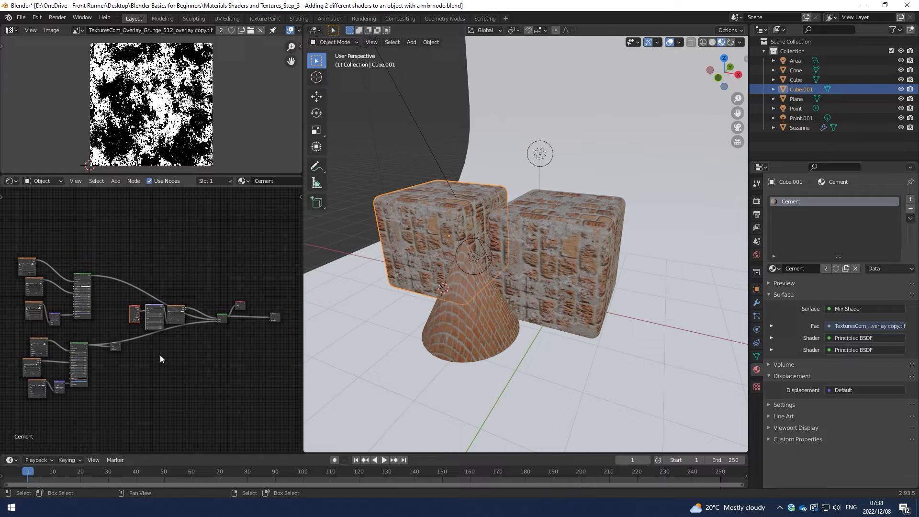